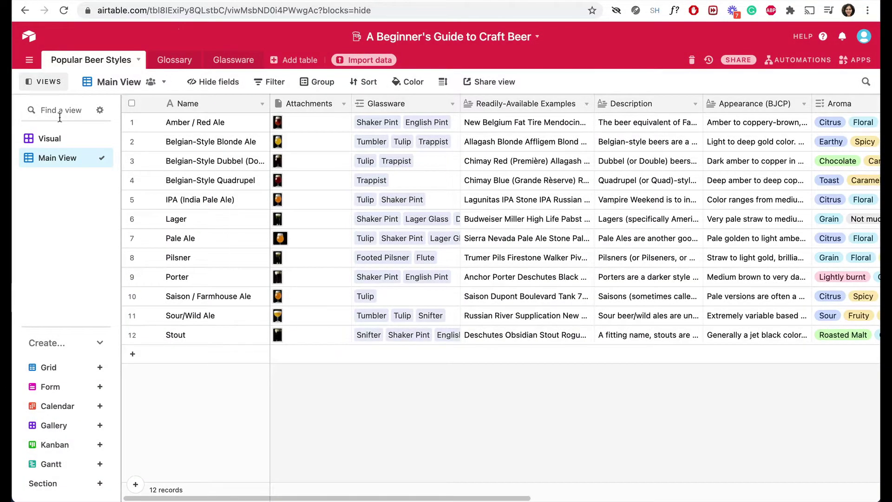
- Show the Popular Beer Styles table as the Visual gallery and browse the beer cards
left_click(51, 138)
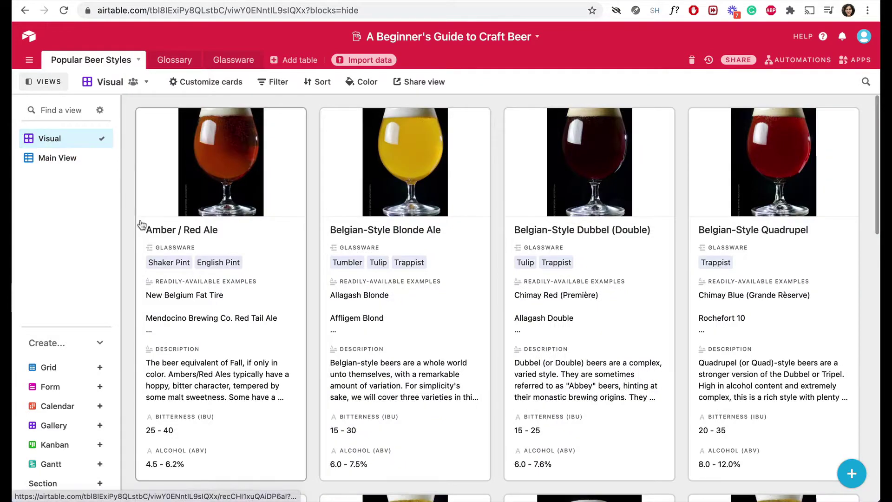
scroll(140, 224, "down", 10)
scroll(140, 223, "down", 5)
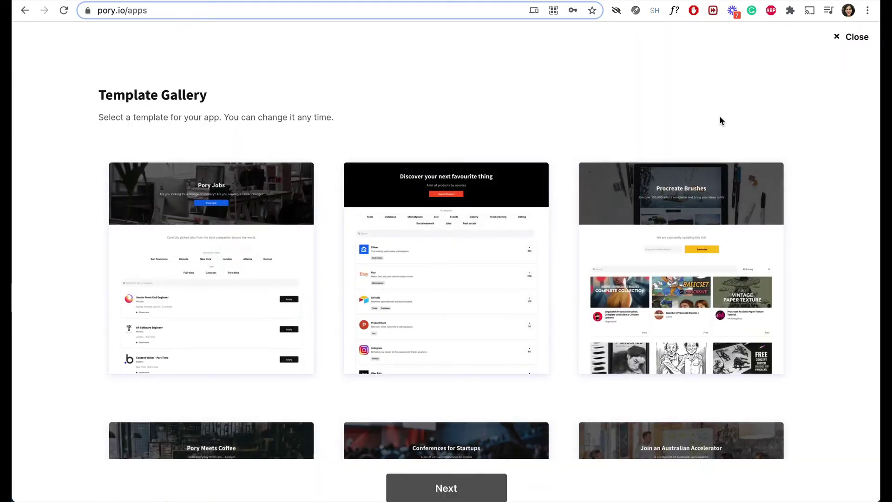
- Scroll through the Template Gallery's available templates
scroll(719, 117, "down", 1)
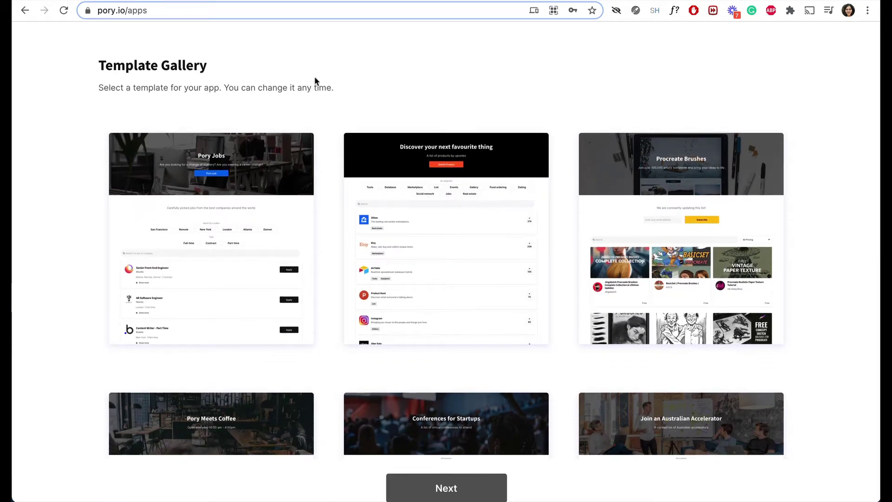
scroll(316, 83, "down", 3)
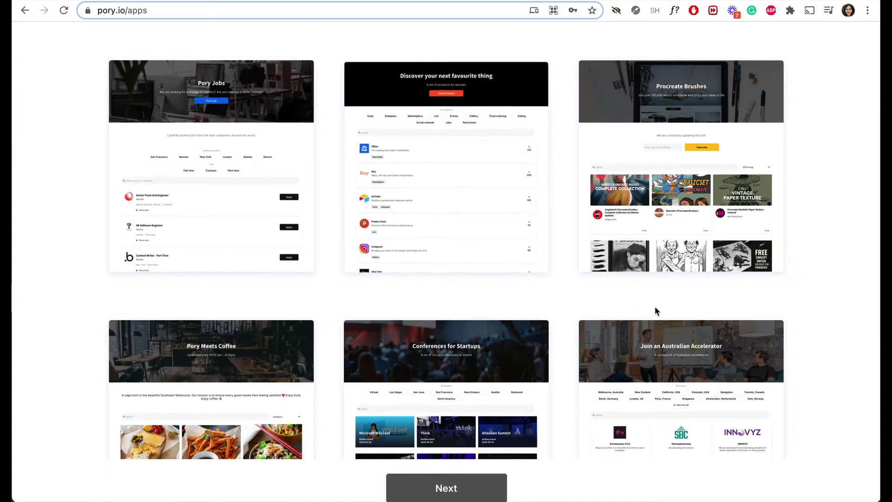
scroll(654, 306, "down", 3)
scroll(654, 305, "up", 3)
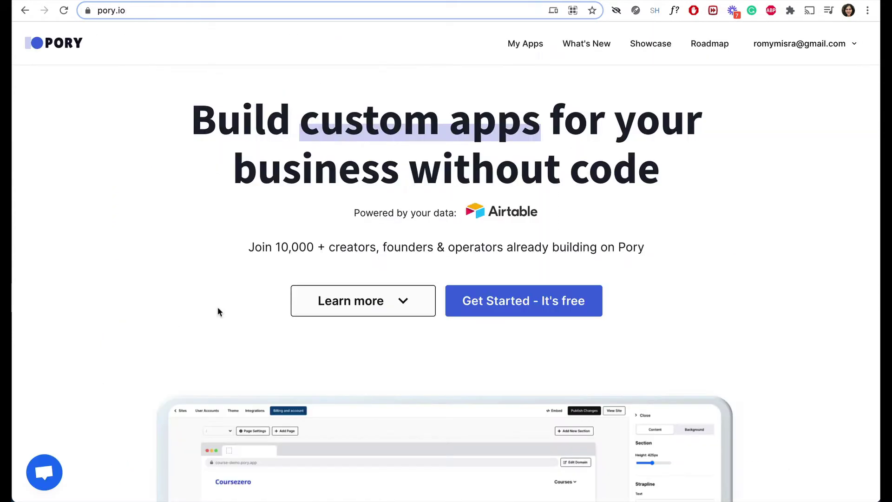
scroll(219, 311, "down", 10)
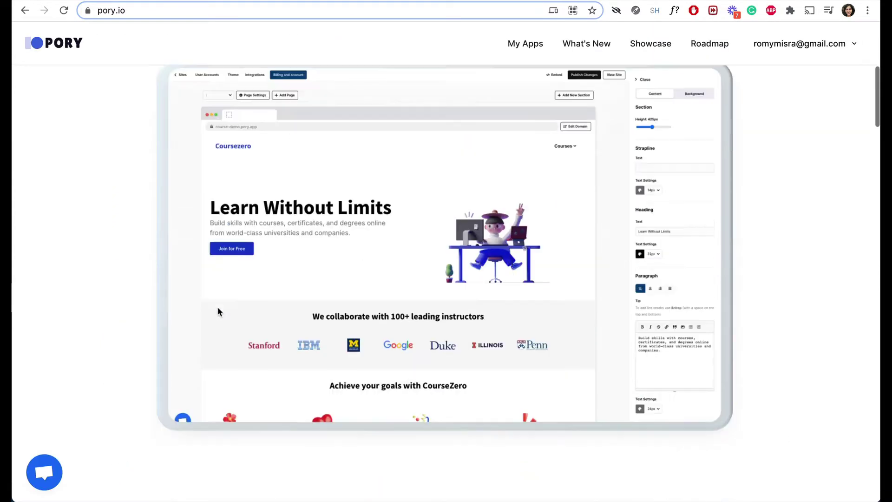
scroll(218, 310, "down", 15)
scroll(219, 311, "up", 3)
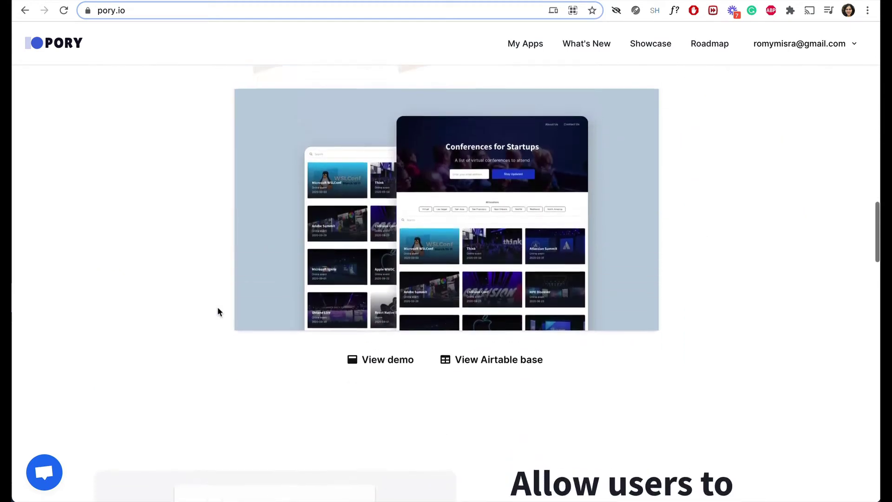
scroll(217, 310, "up", 2)
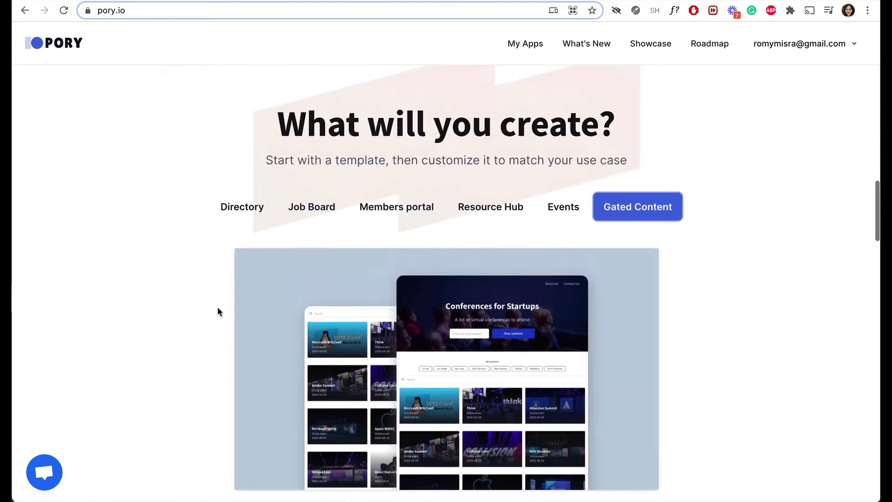
- Preview the Directory, Job Board, Members portal and Resource Hub templates on pory.io
left_click(223, 208)
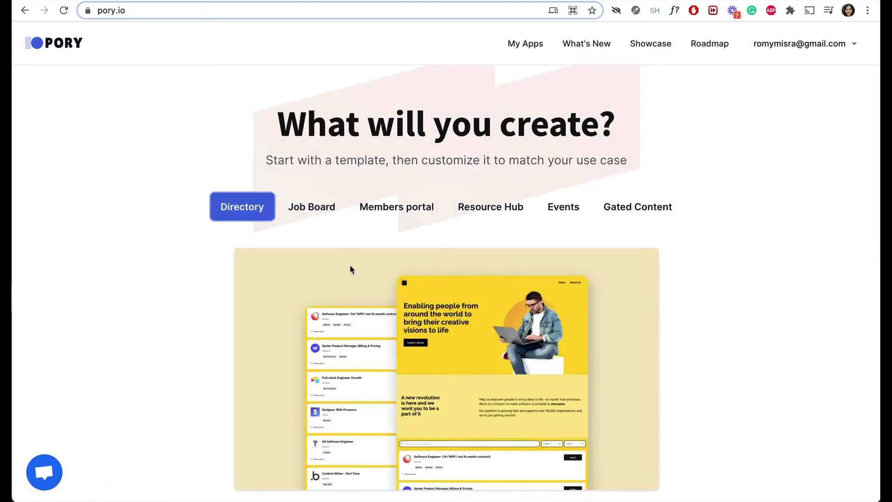
scroll(350, 265, "down", 1)
left_click(307, 170)
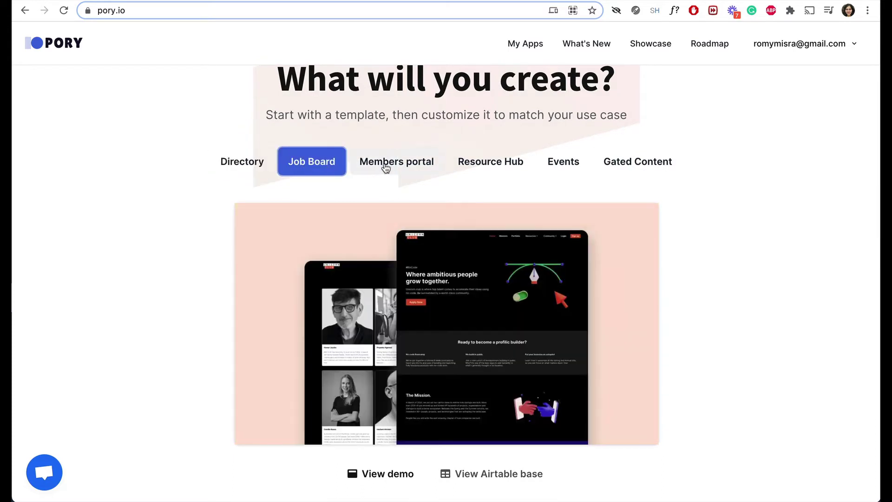
left_click(384, 168)
left_click(482, 164)
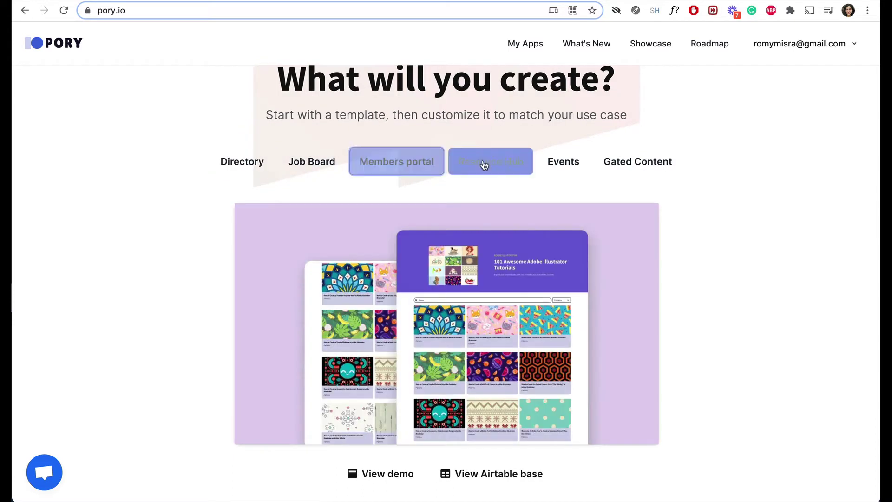
- Preview the Events and Gated Content templates, then open the Members portal demo site
left_click(558, 163)
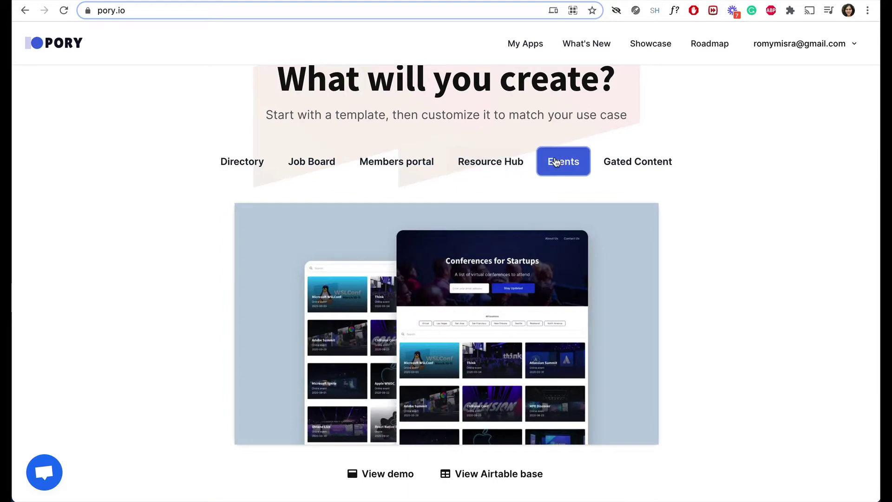
left_click(628, 162)
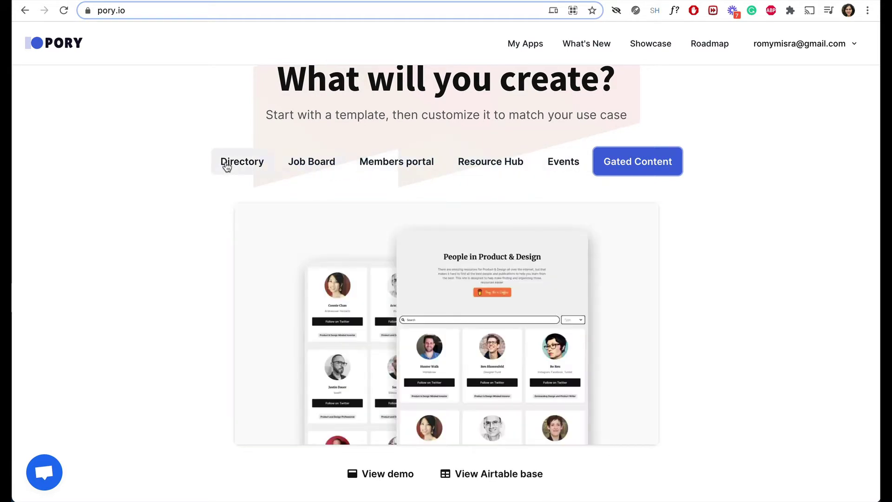
scroll(224, 208, "down", 2)
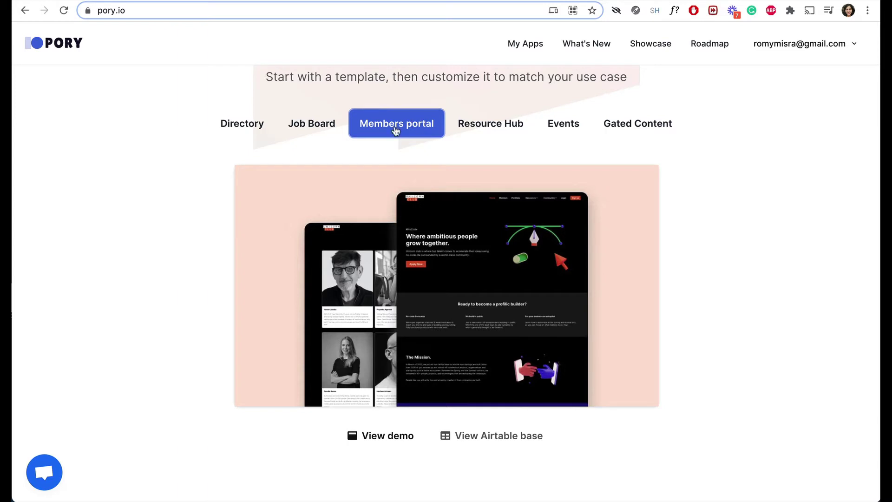
left_click(657, 120)
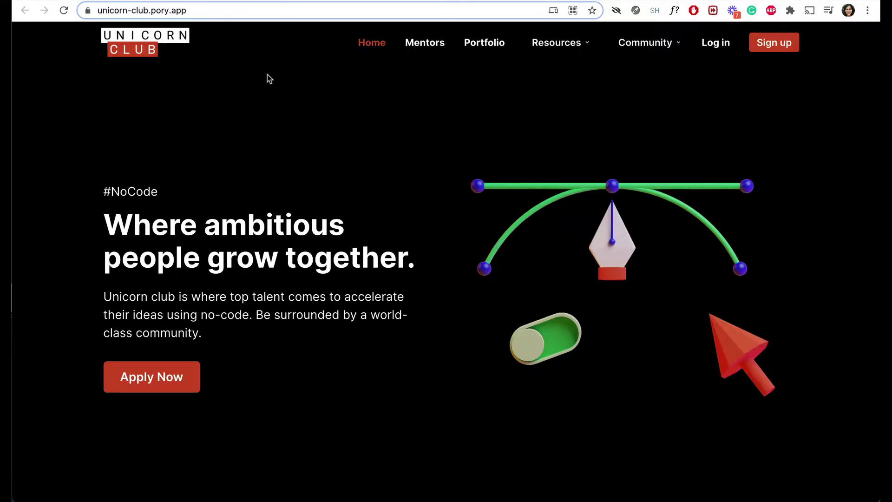
- Scroll the Unicorn Club demo, then view the Royalty Free Music demo's sign-up page and home
scroll(410, 108, "down", 7)
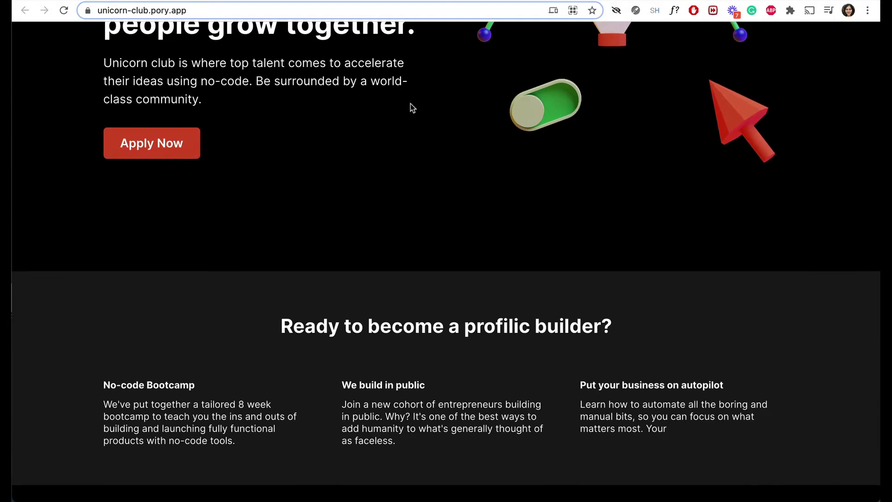
scroll(411, 108, "up", 7)
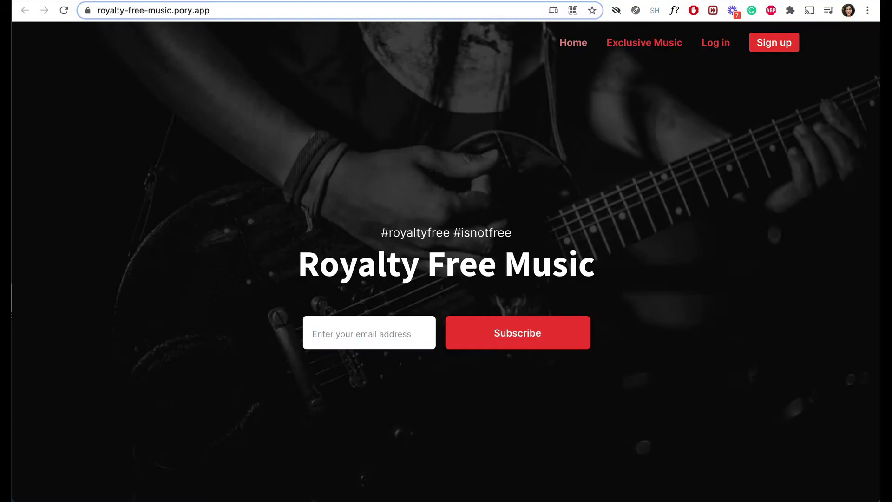
left_click(770, 51)
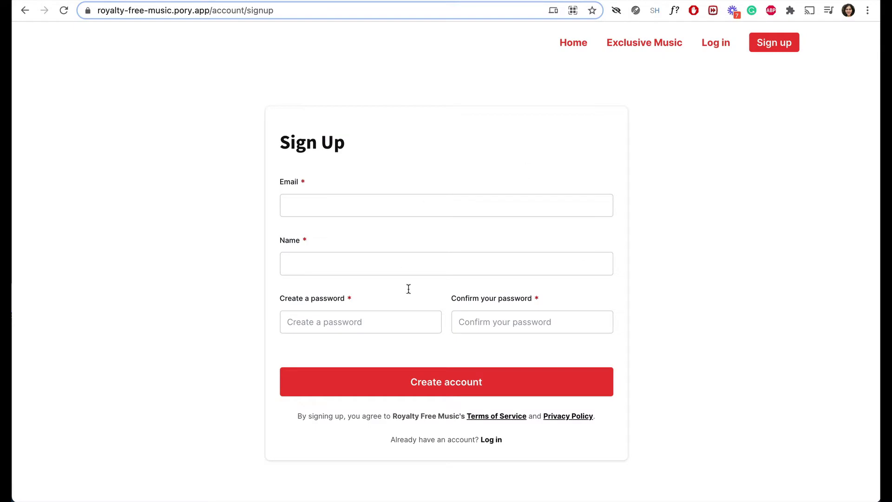
left_click(578, 47)
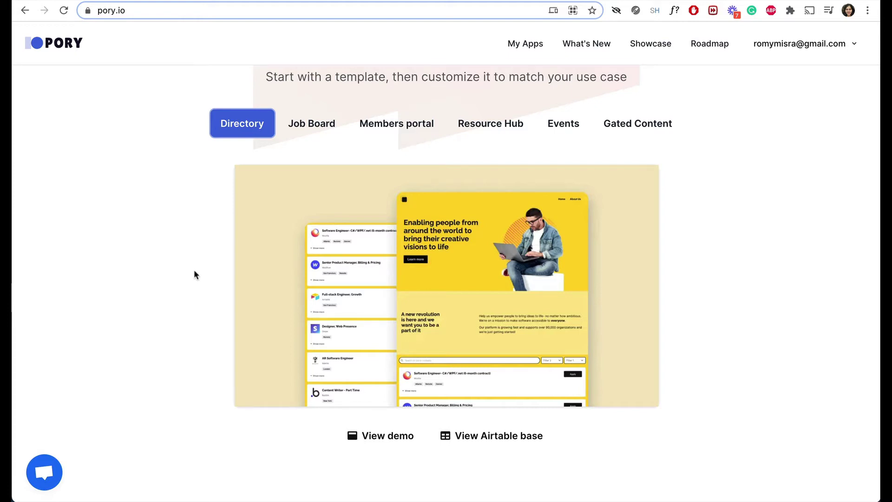
- Open the live Directory demo and scroll through its people listings
left_click(250, 135)
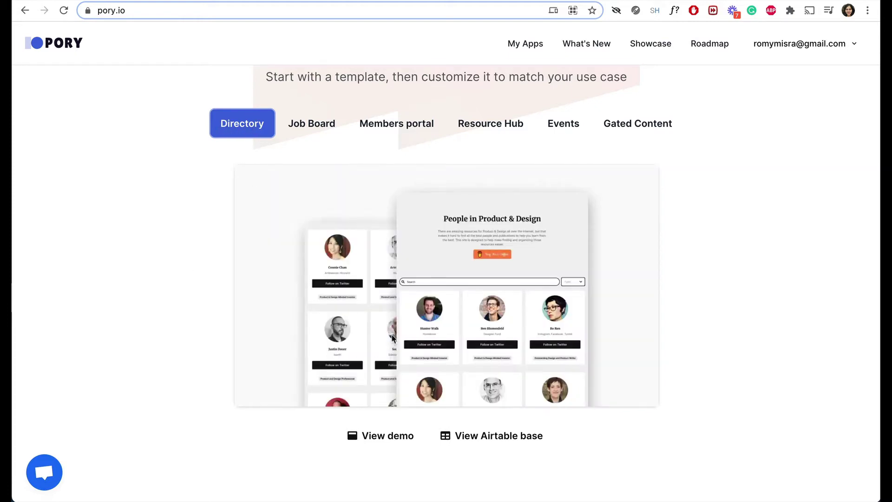
left_click(379, 441)
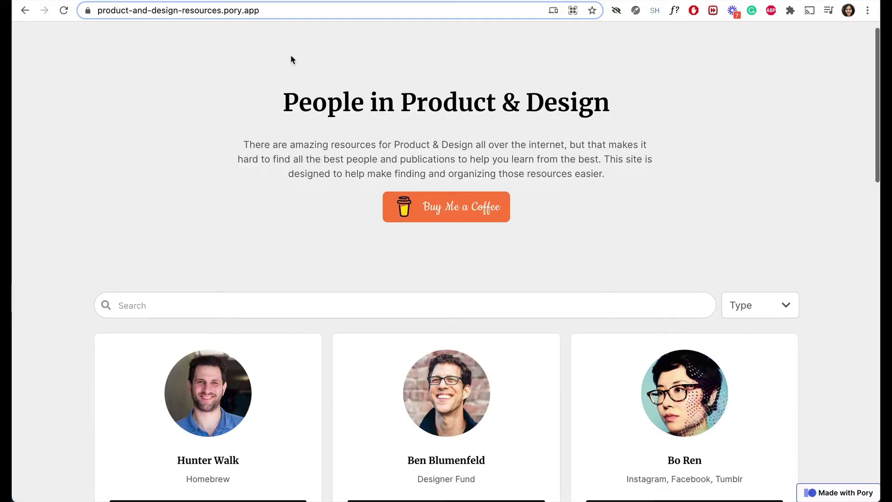
scroll(291, 55, "down", 5)
scroll(291, 60, "down", 1)
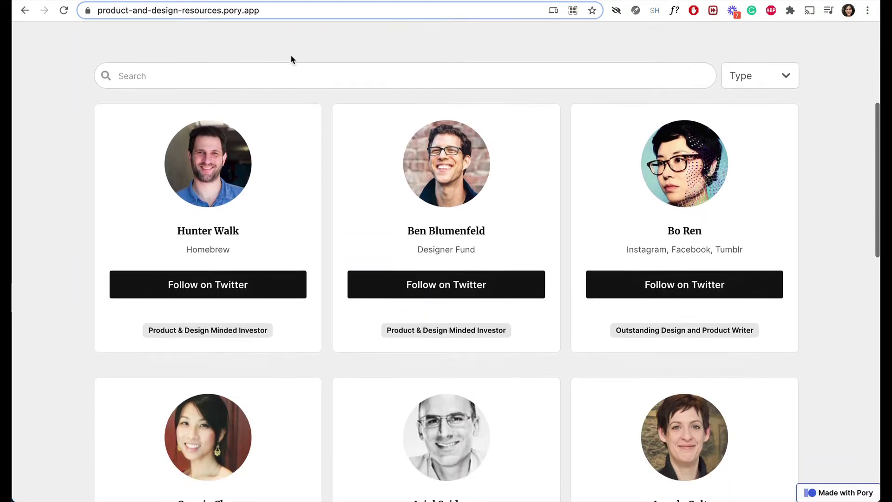
- View the first person's profile details and Twitter page, then return to the templates page
left_click(216, 229)
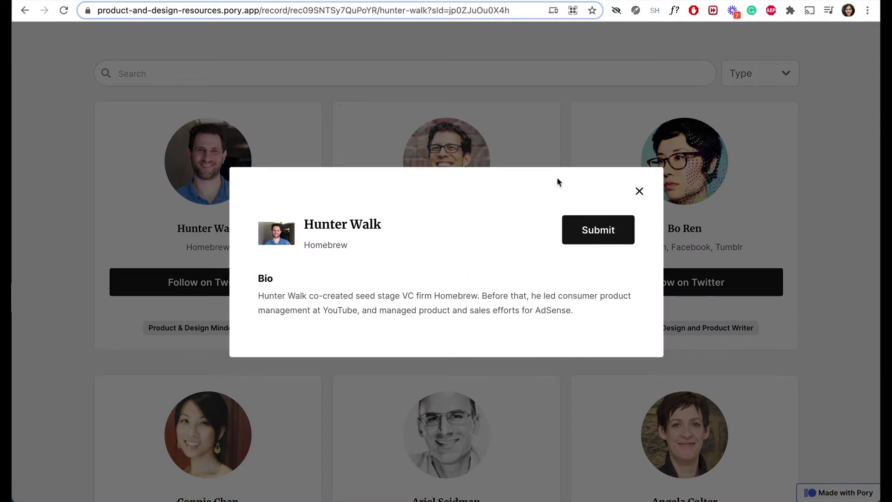
left_click(639, 191)
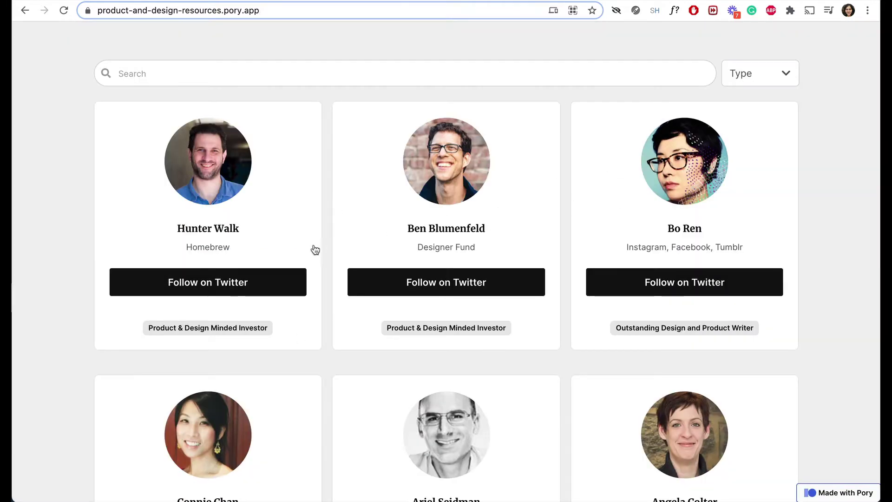
left_click(213, 283)
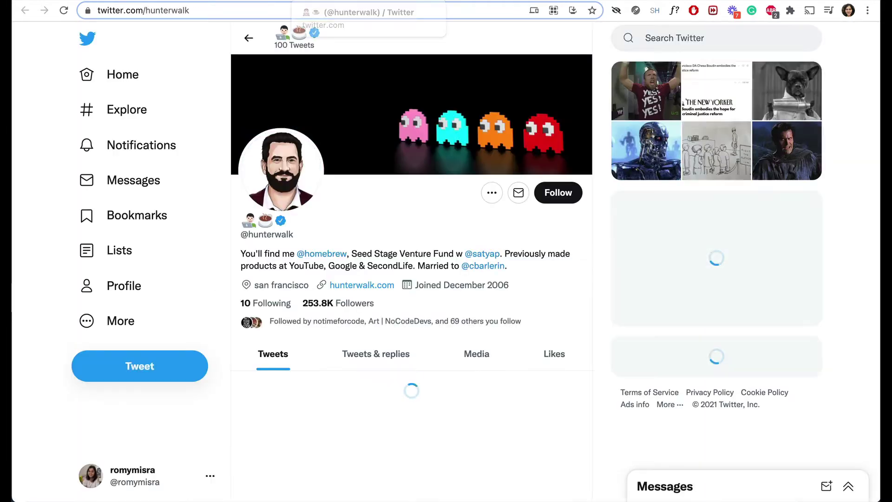
key("super+w")
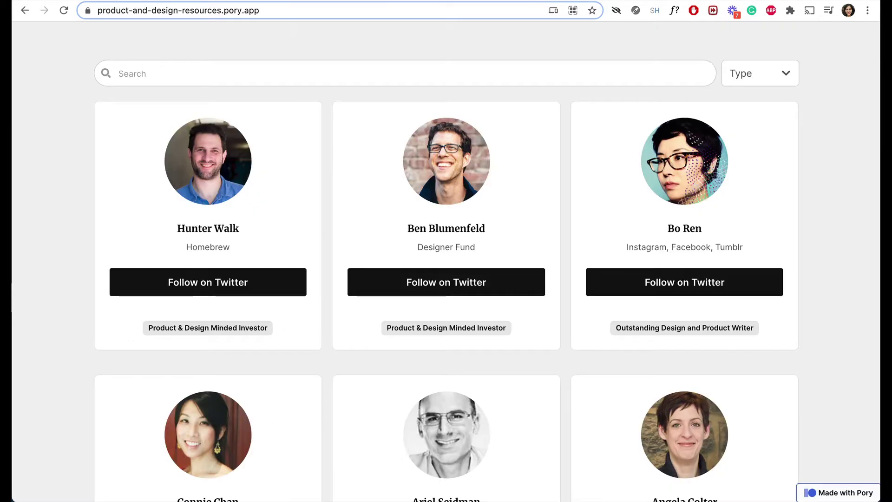
scroll(367, 149, "down", 15)
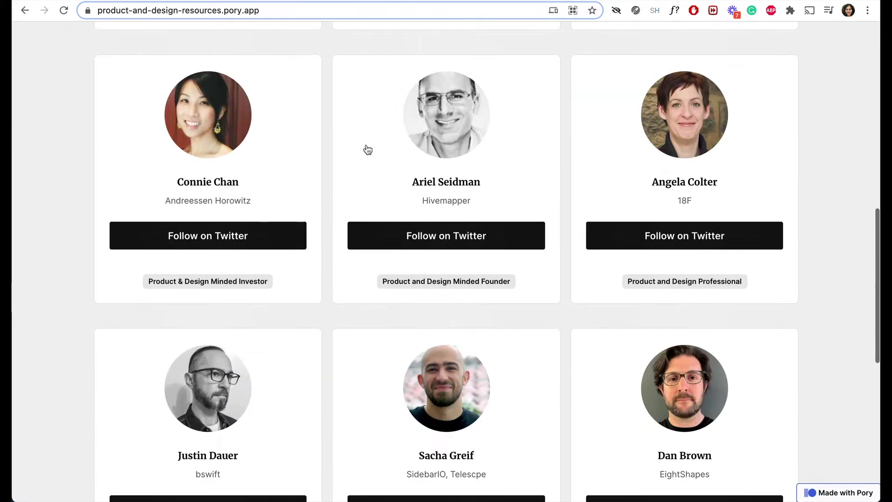
key("super+w")
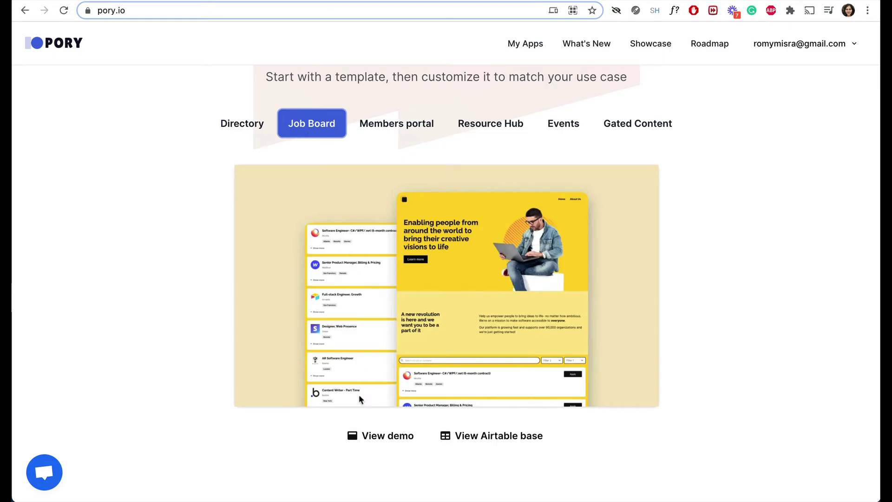
- Open the Job Board template's live demo and scroll its job listings
left_click(382, 436)
scroll(328, 111, "down", 3)
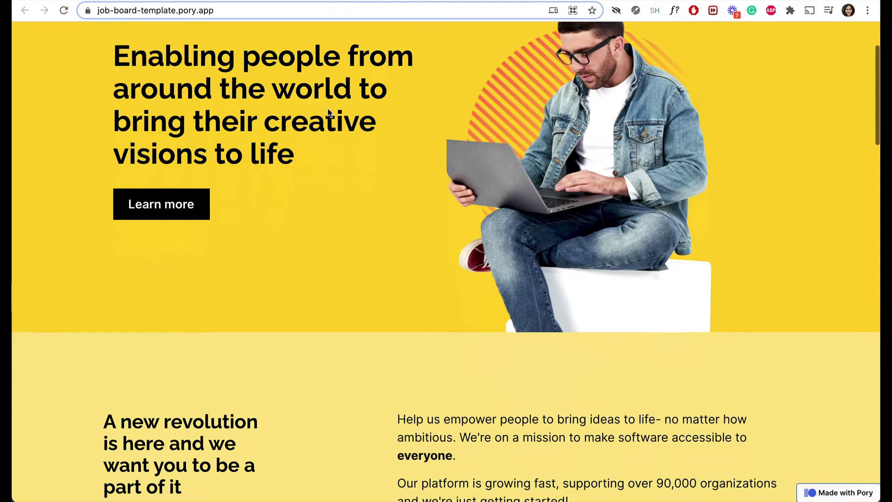
scroll(328, 111, "down", 7)
scroll(328, 113, "down", 3)
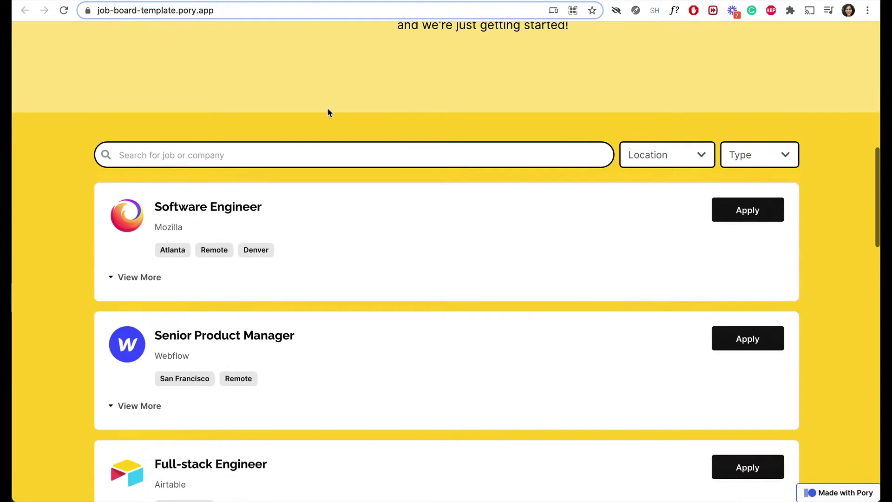
scroll(327, 111, "down", 3)
scroll(328, 112, "up", 1)
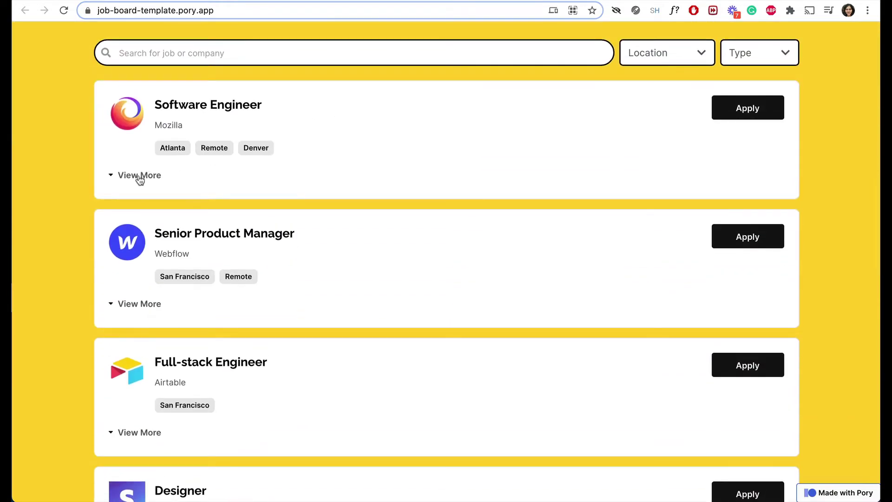
- Expand and collapse the Mozilla and Webflow job descriptions
left_click(139, 180)
scroll(153, 209, "down", 1)
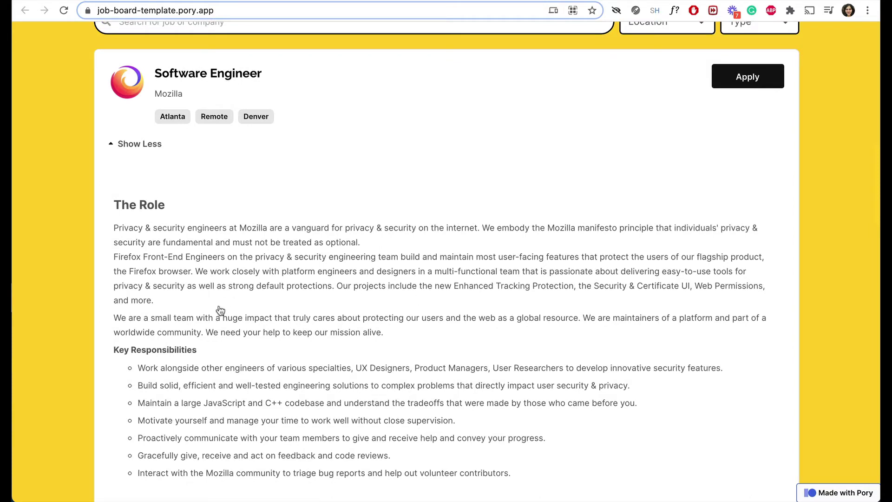
left_click(127, 146)
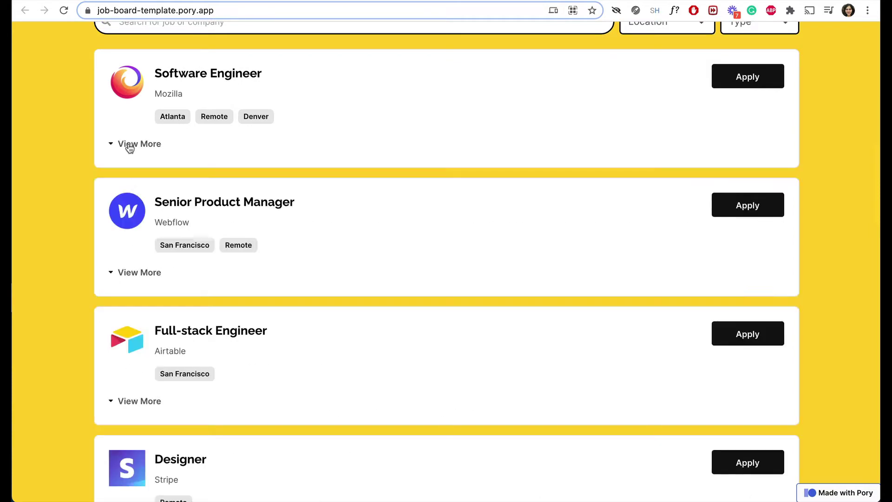
left_click(124, 274)
left_click(124, 273)
- Expand and collapse the Full-stack Engineer description, then leave the demo for the templates page
scroll(127, 280, "down", 1)
scroll(127, 279, "down", 1)
left_click(131, 337)
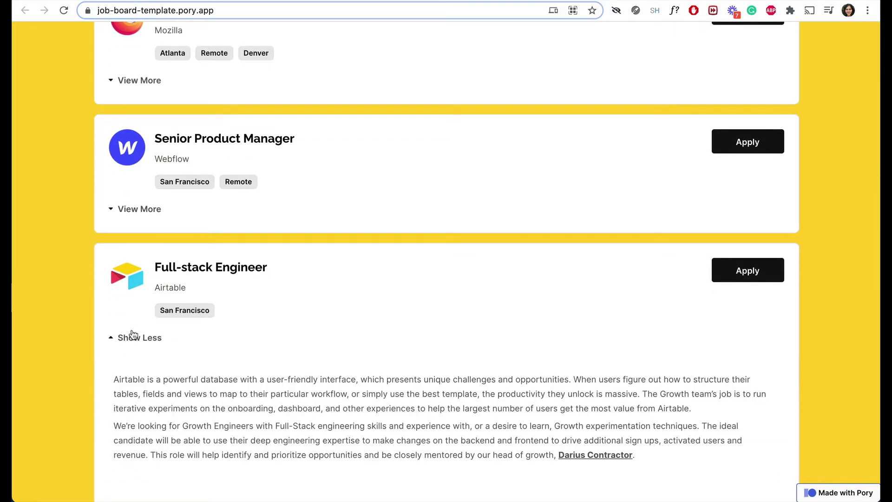
left_click(131, 336)
scroll(149, 253, "up", 5)
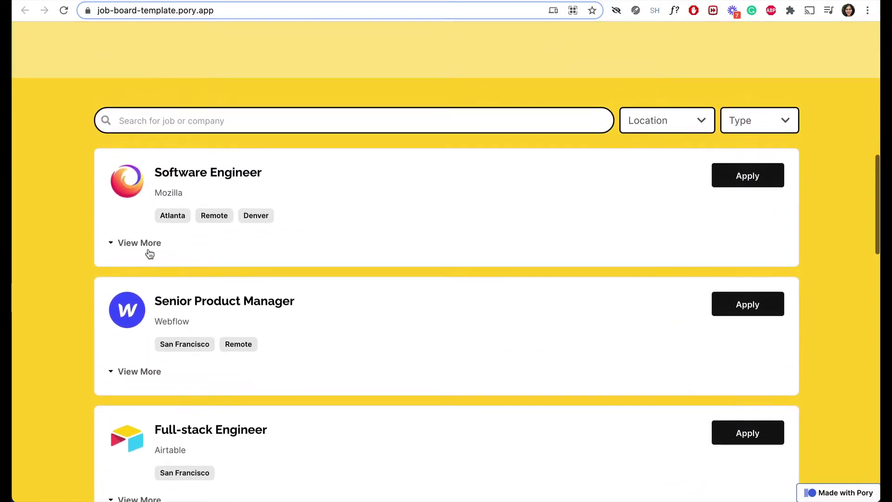
scroll(149, 253, "up", 1)
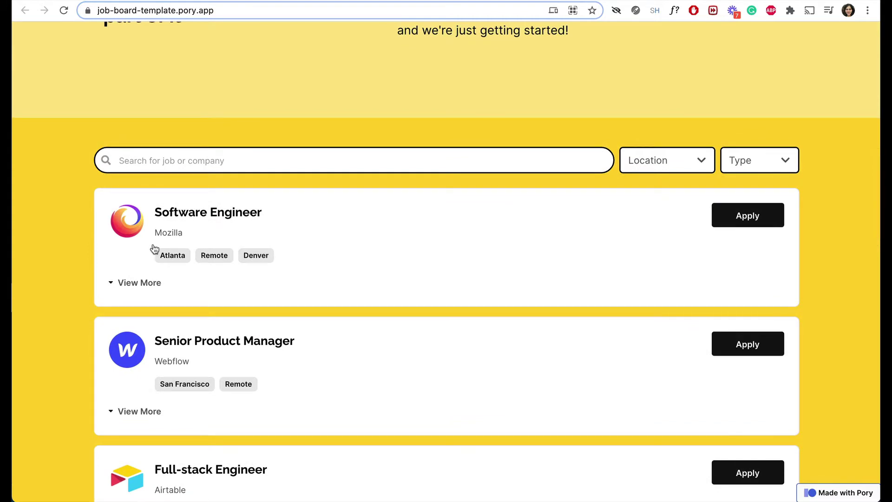
key("ctrl+w")
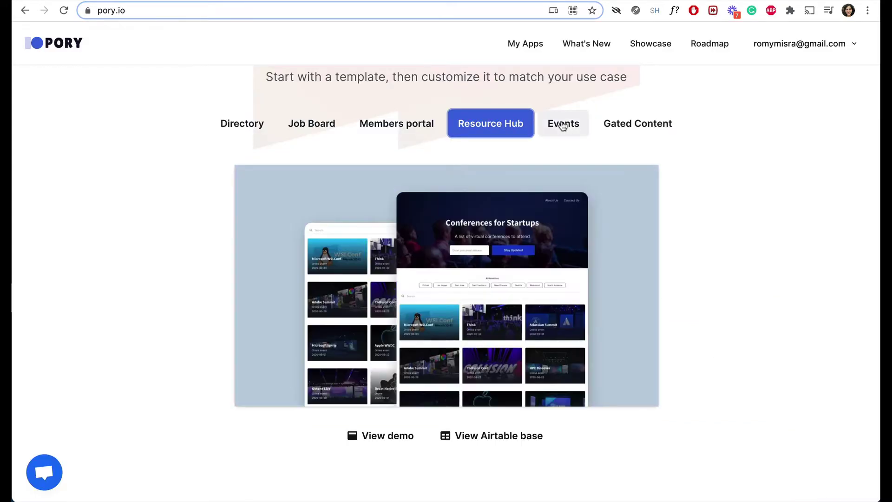
- Preview the Events template and open its Conferences for Startups demo
left_click(569, 126)
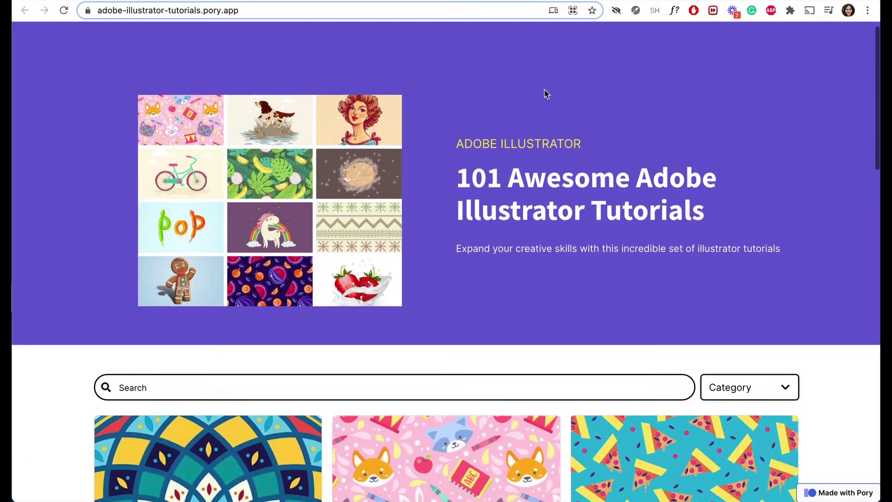
scroll(545, 90, "down", 4)
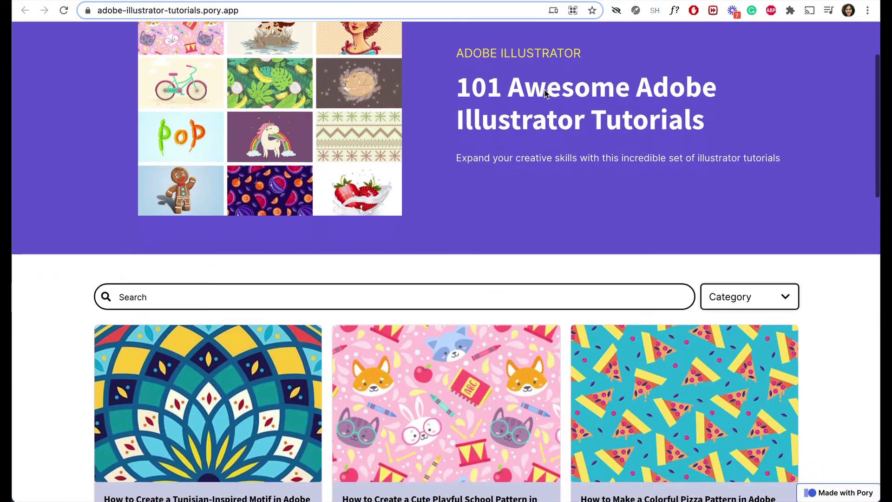
left_click(788, 220)
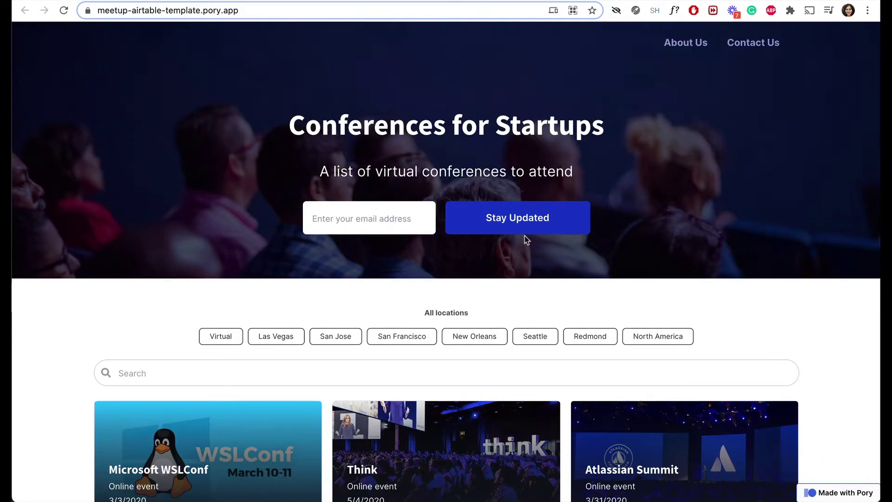
scroll(526, 239, "down", 2)
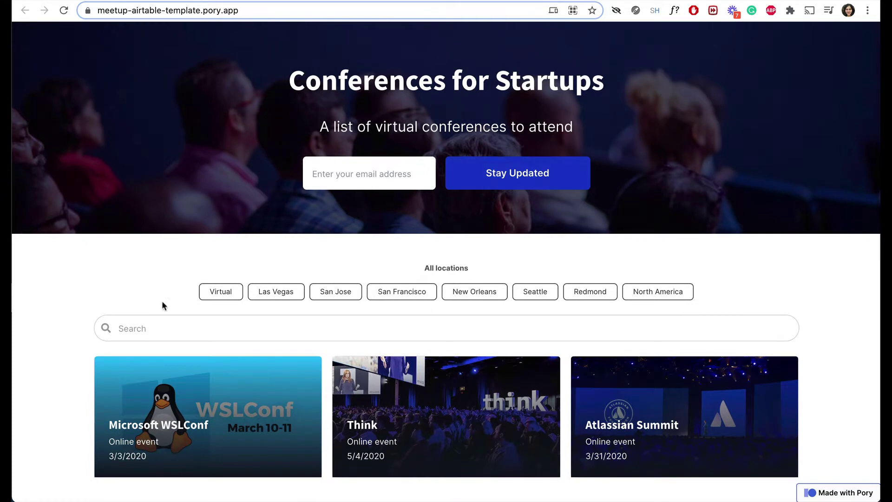
- Toggle the Virtual and Las Vegas location filters on and then off again
left_click(222, 297)
scroll(274, 295, "down", 3)
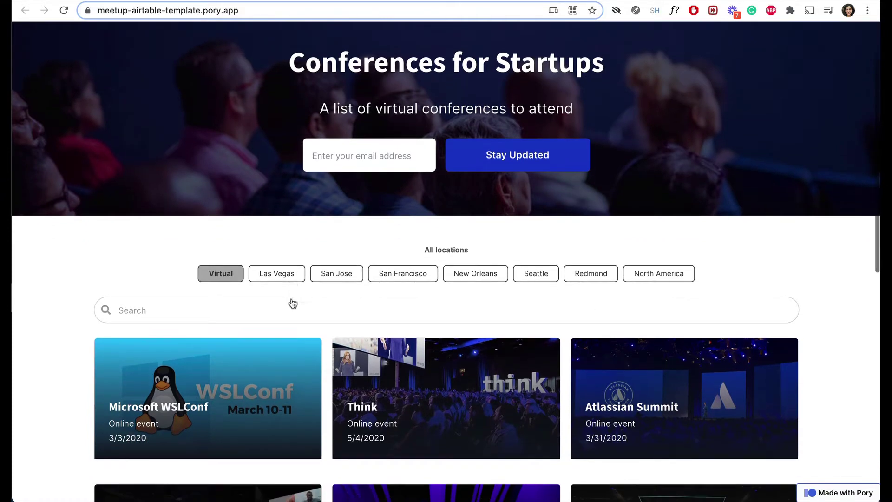
left_click(284, 227)
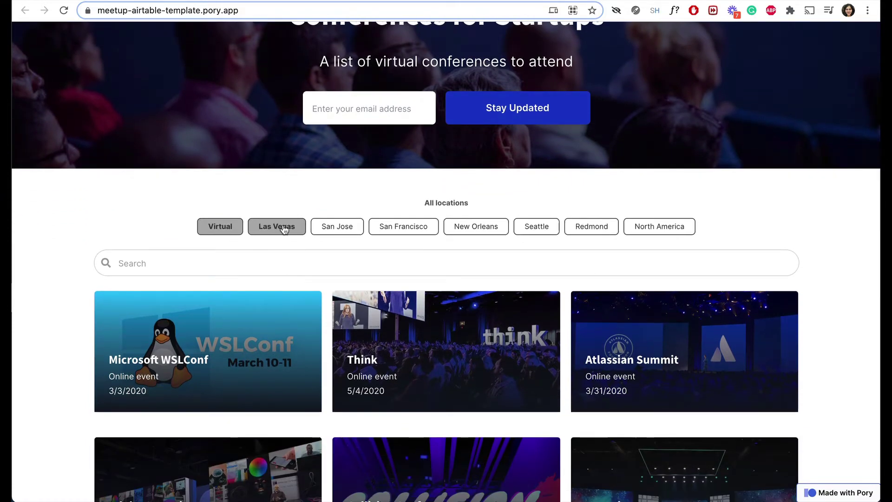
left_click(223, 226)
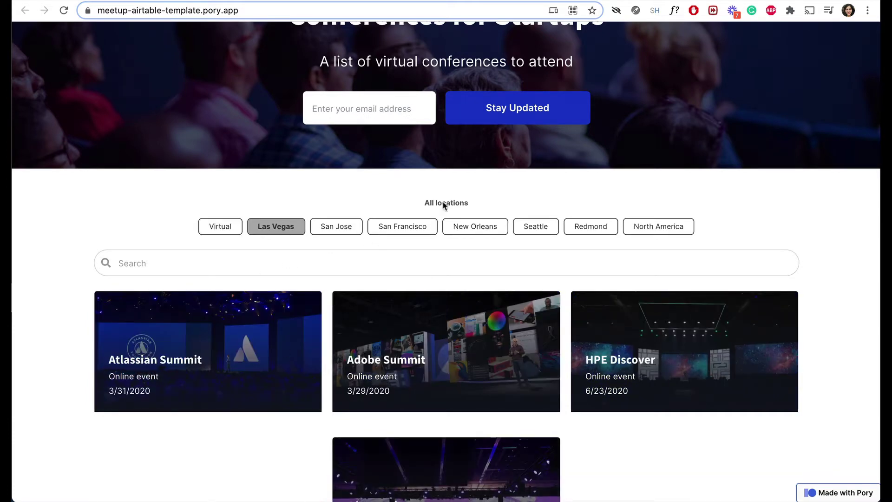
scroll(442, 205, "up", 1)
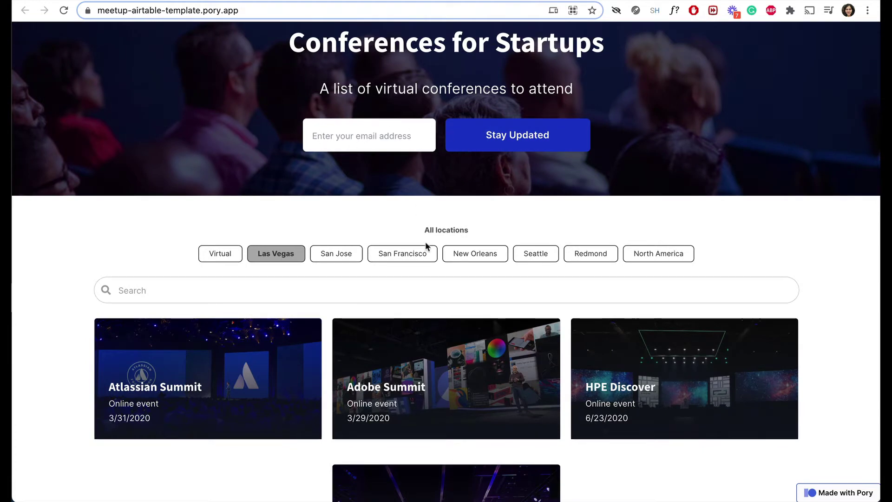
left_click(264, 253)
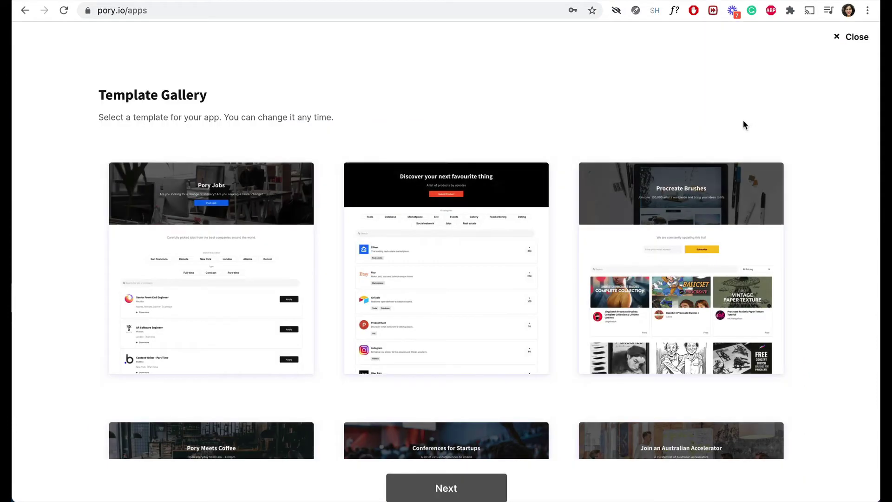
- Create a new app named 'Craft Beer' from the Pory Meets Coffee template
scroll(485, 244, "down", 5)
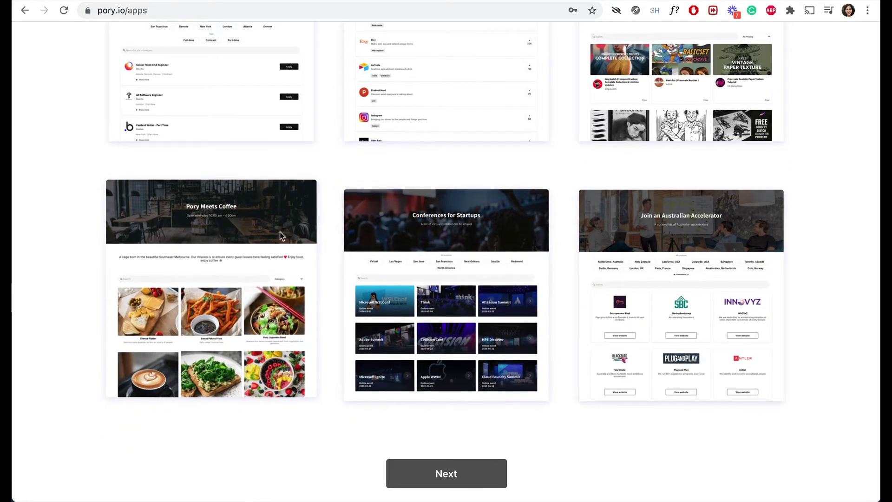
left_click(277, 226)
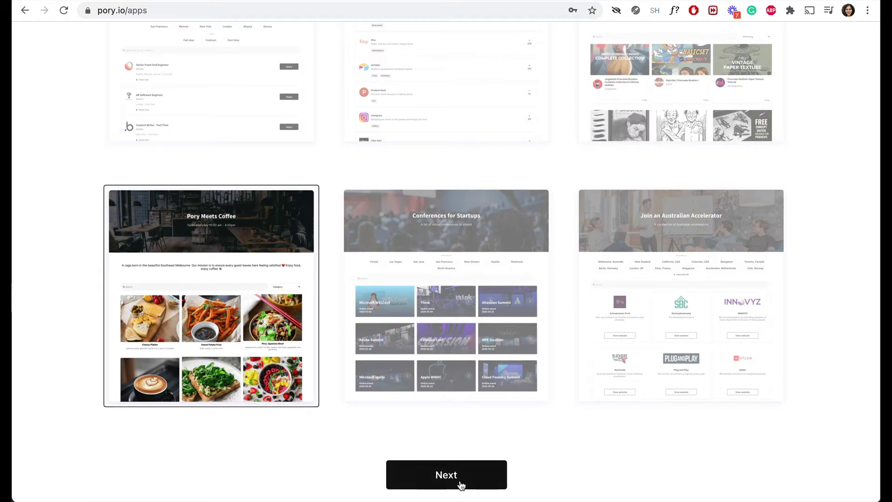
left_click(460, 482)
type("Craft Beer")
left_click(466, 218)
- Scroll the new app's page and start the Airtable setup for its listing
scroll(503, 165, "down", 10)
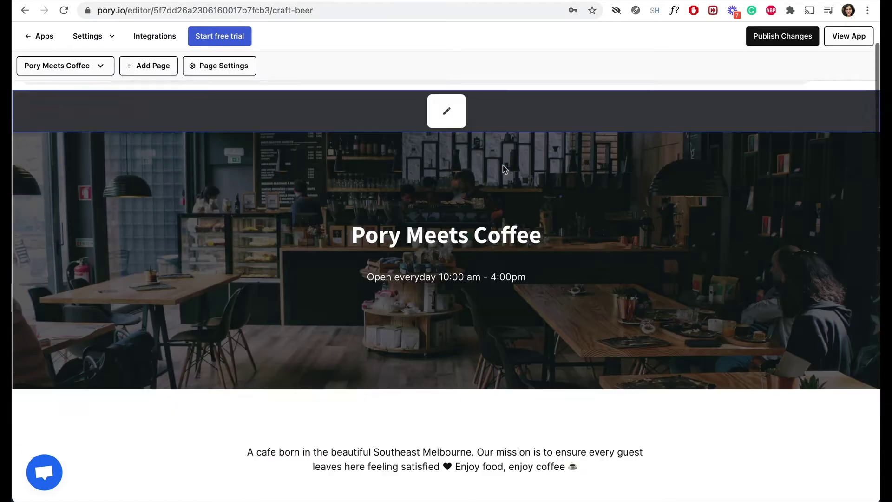
scroll(503, 166, "down", 10)
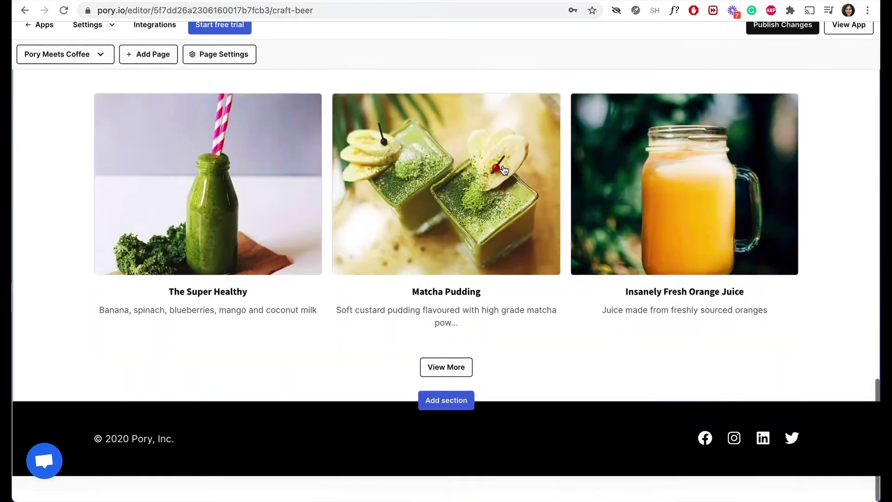
scroll(503, 167, "up", 15)
scroll(504, 170, "down", 1)
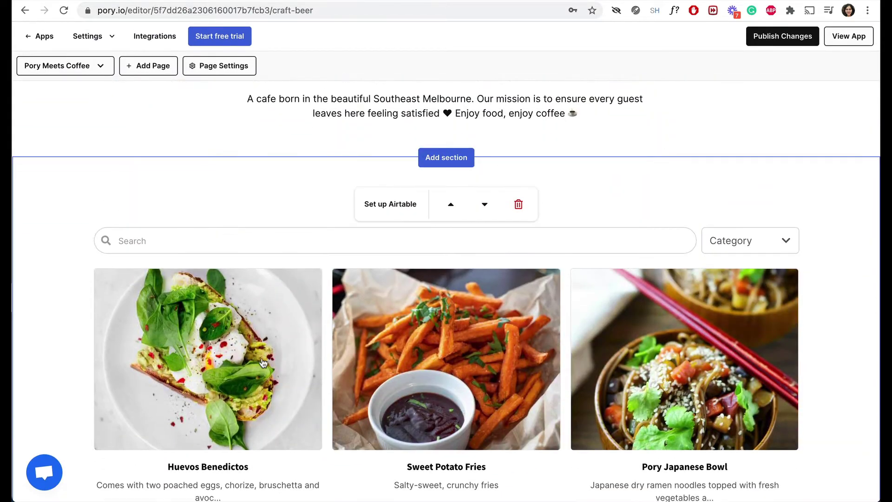
left_click(379, 210)
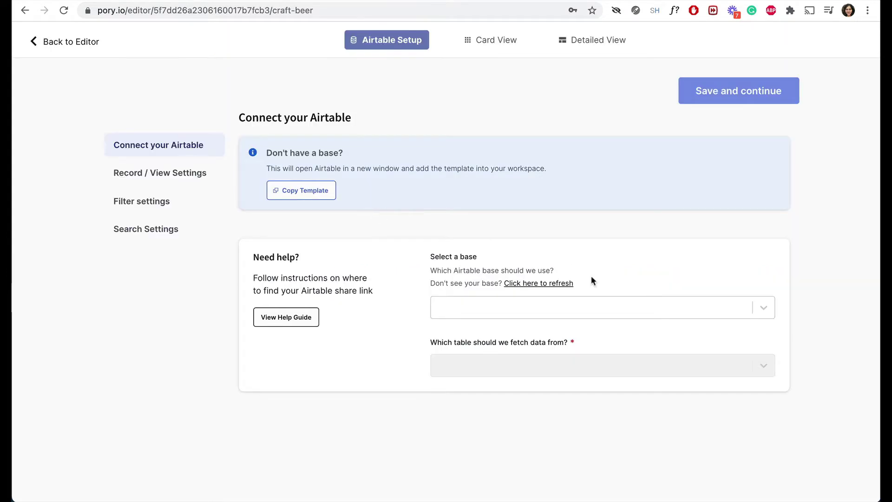
- Use base A Beginner's Guide to Craft Beer, table Popular Beer Styles, as the data source
left_click(763, 307)
scroll(714, 390, "down", 10)
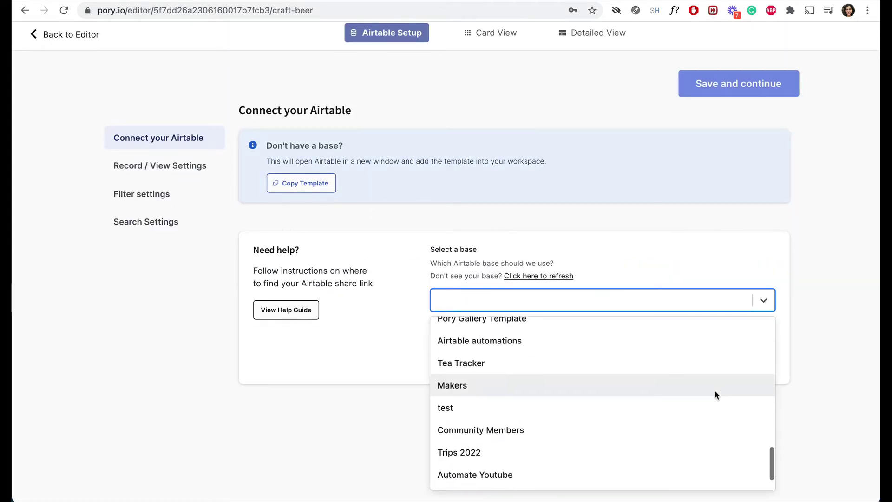
left_click(635, 477)
left_click(763, 358)
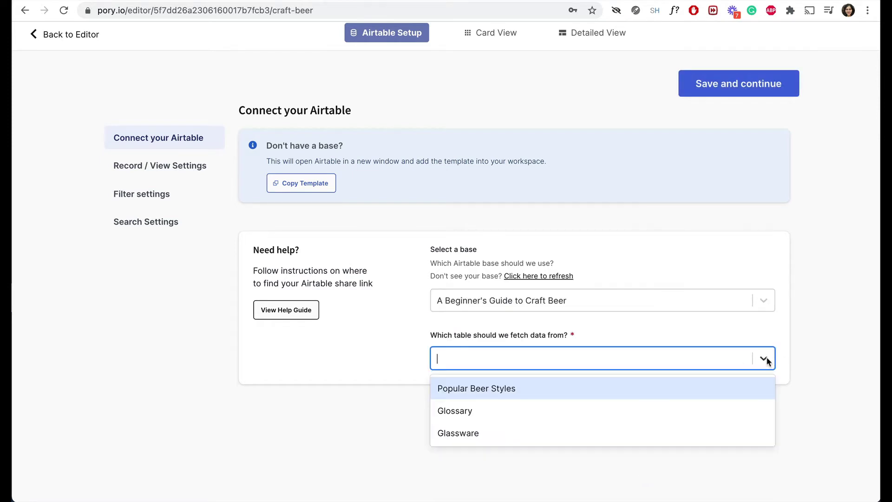
left_click(739, 393)
left_click(759, 95)
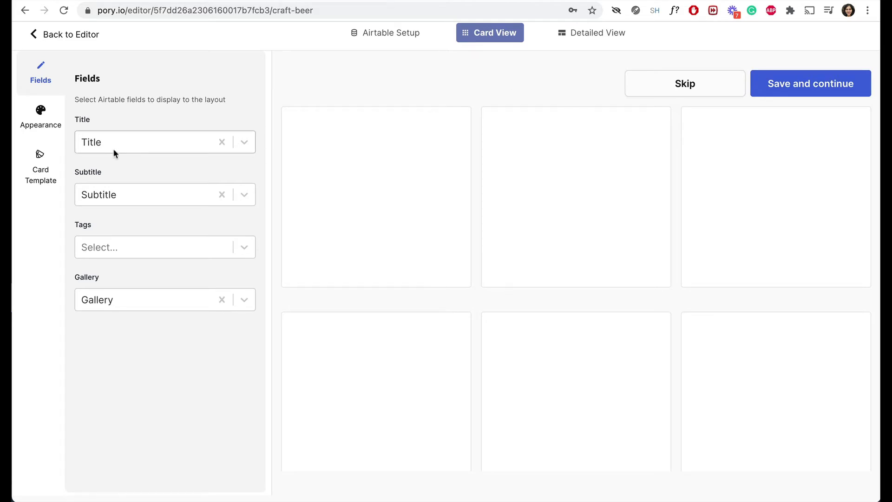
- Set the card title to Name, subtitle to Glassware and gallery to Attachments
left_click(245, 143)
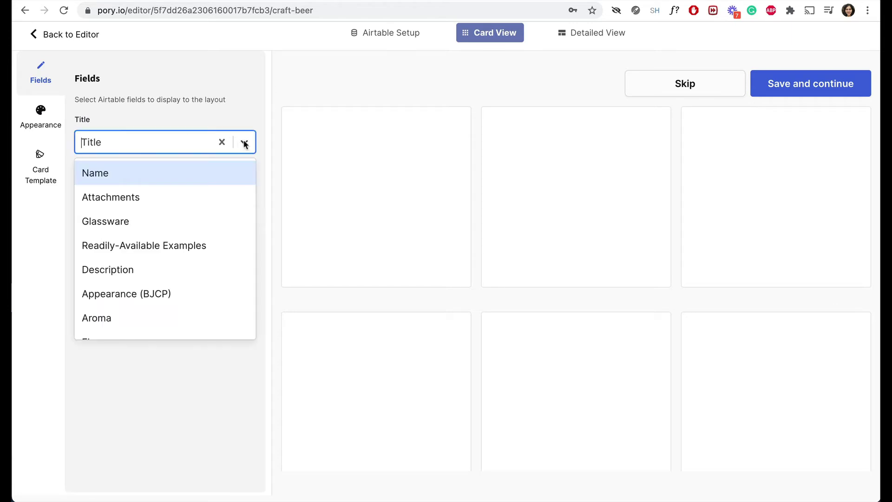
left_click(233, 168)
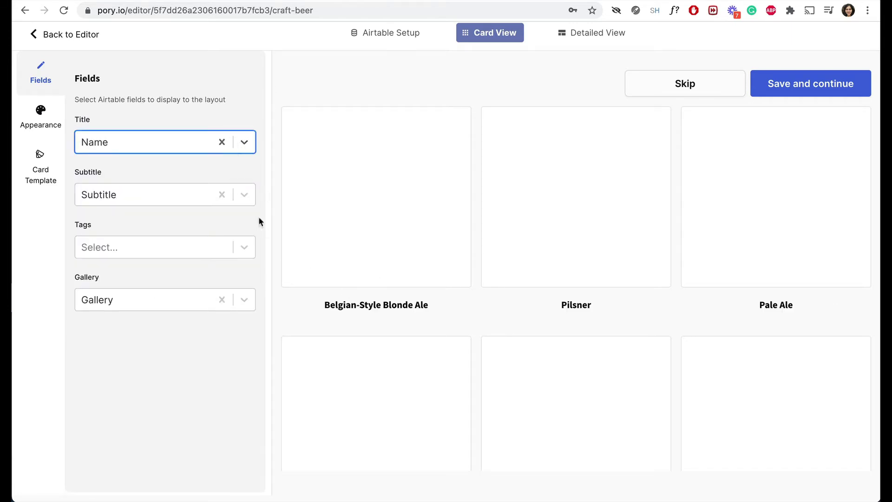
left_click(245, 195)
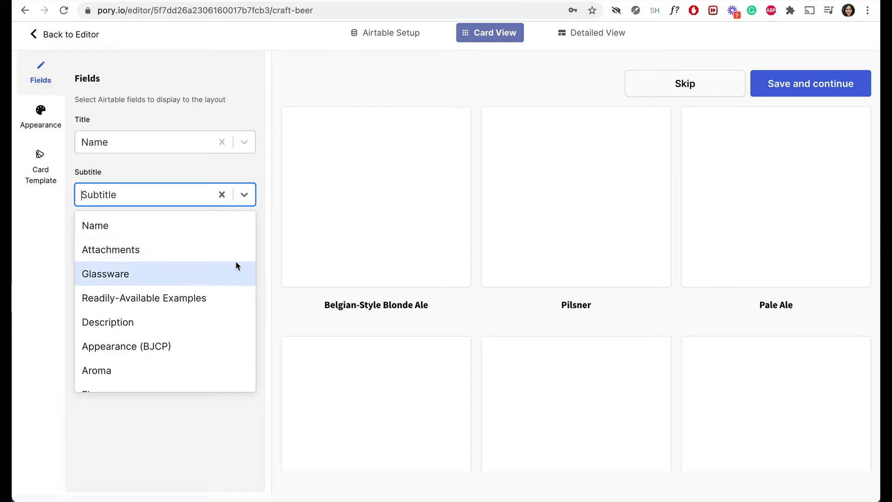
scroll(235, 261, "down", 1)
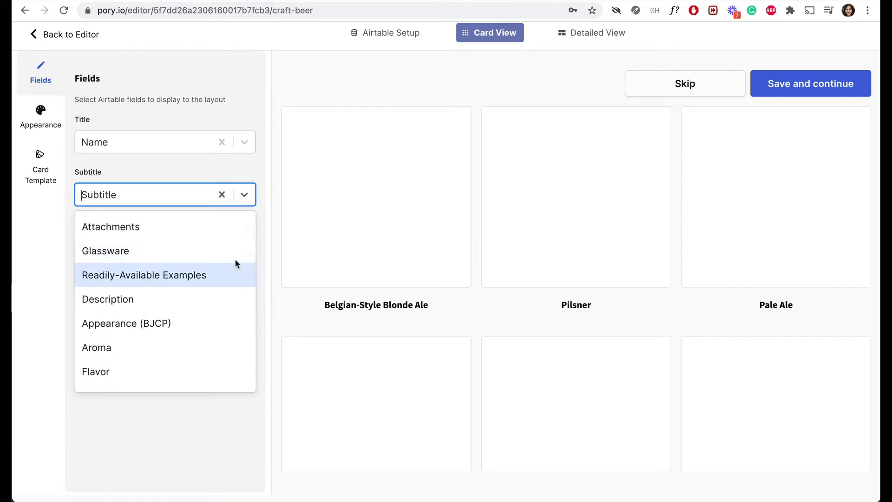
left_click(234, 253)
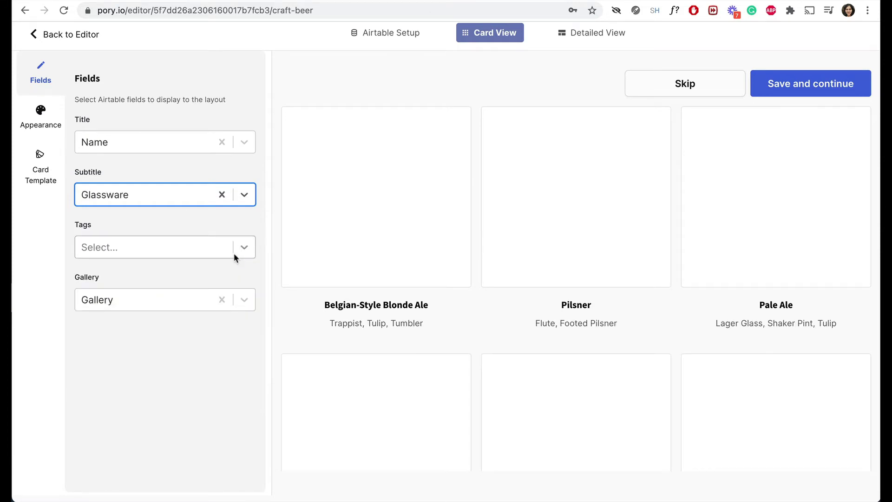
left_click(242, 301)
left_click(233, 349)
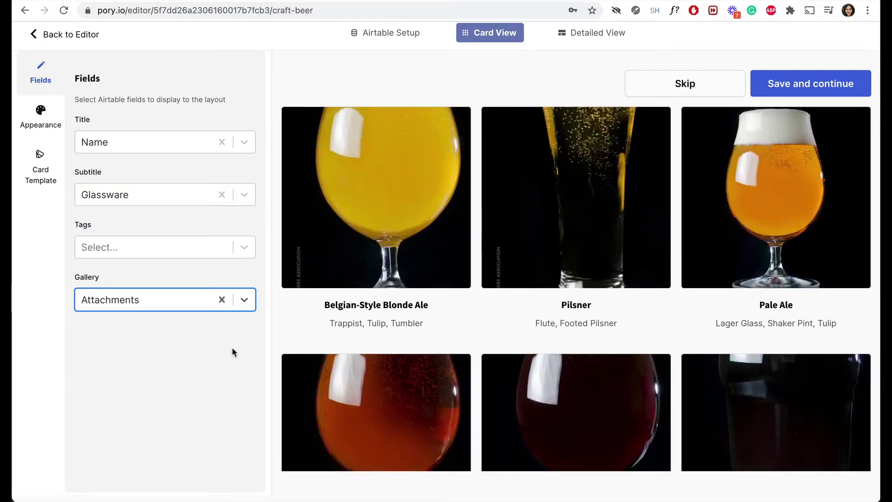
scroll(434, 335, "down", 3)
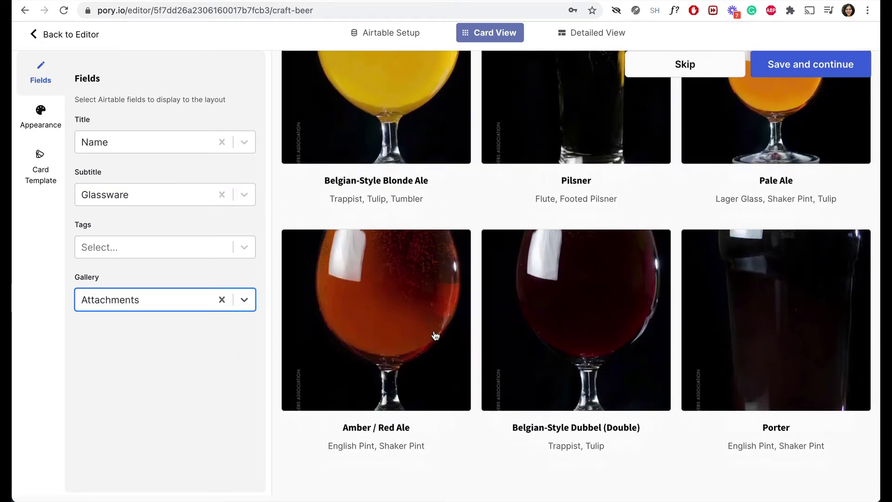
scroll(434, 335, "up", 3)
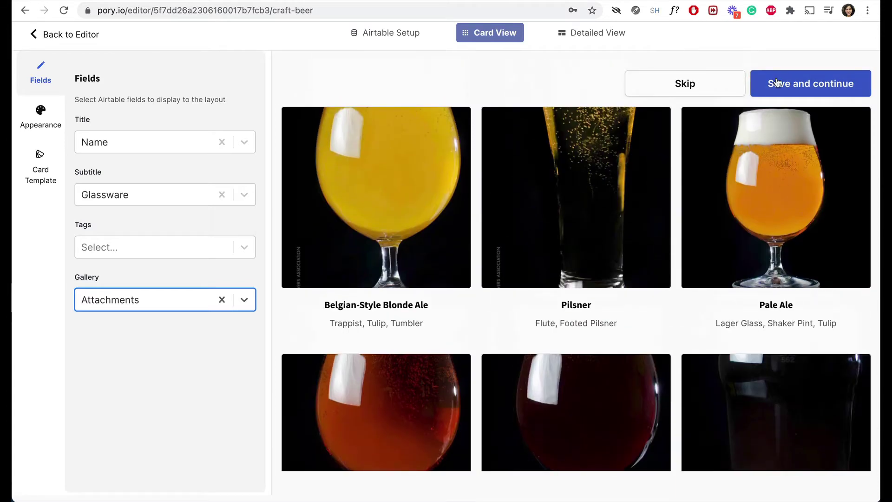
- Turn on Show field labels in the Detailed View and save the listing setup
left_click(776, 82)
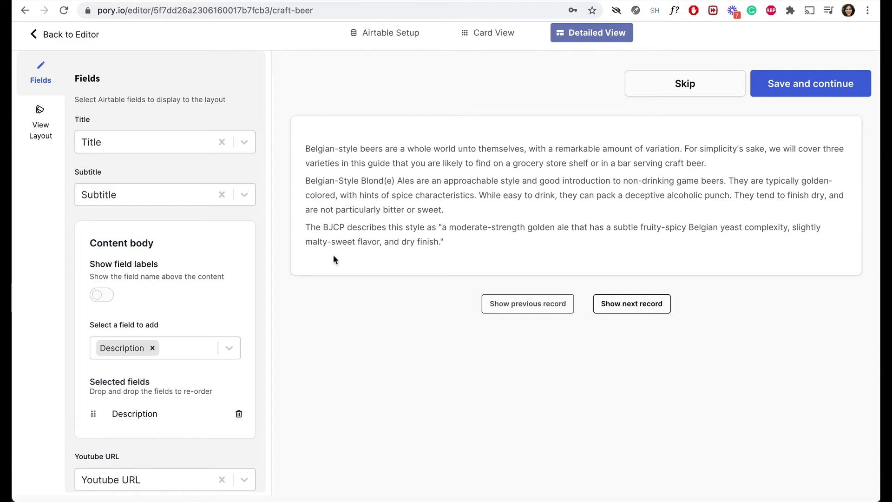
left_click(103, 295)
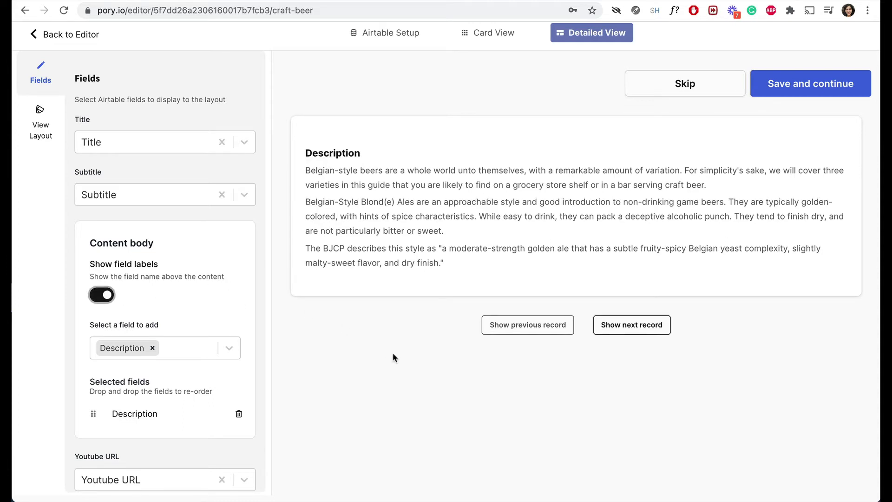
left_click(805, 84)
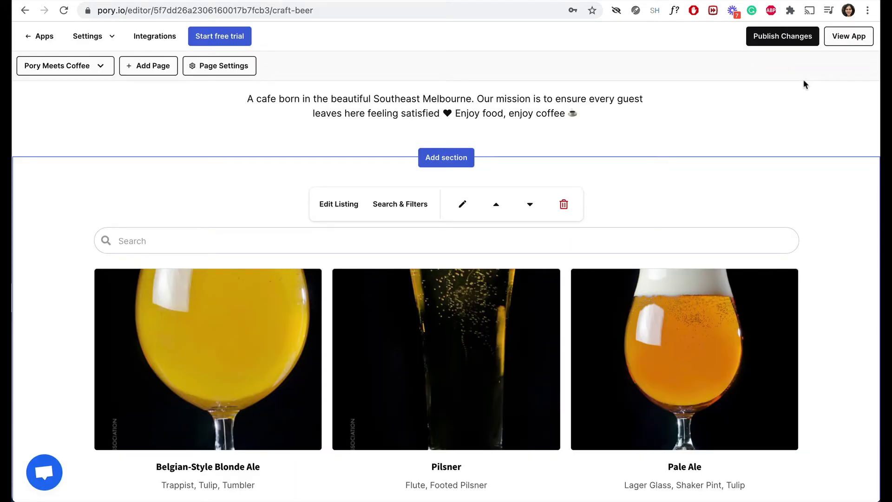
scroll(805, 84, "down", 2)
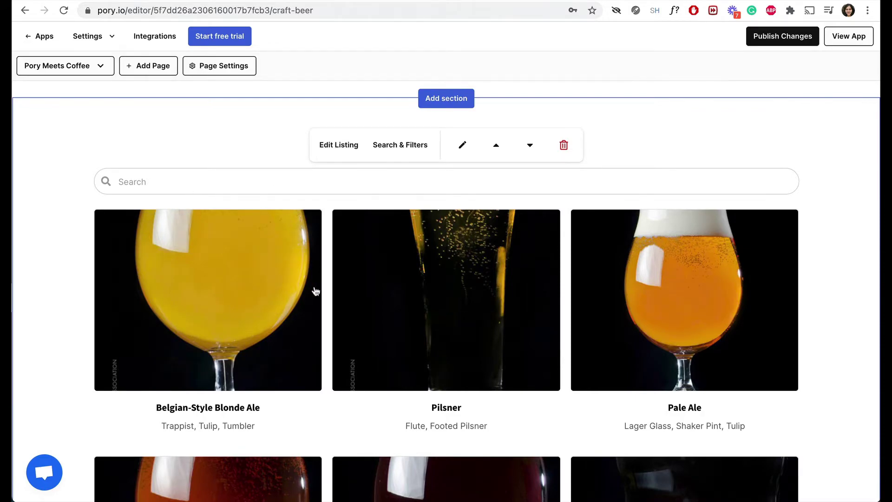
scroll(312, 291, "down", 20)
scroll(315, 290, "up", 20)
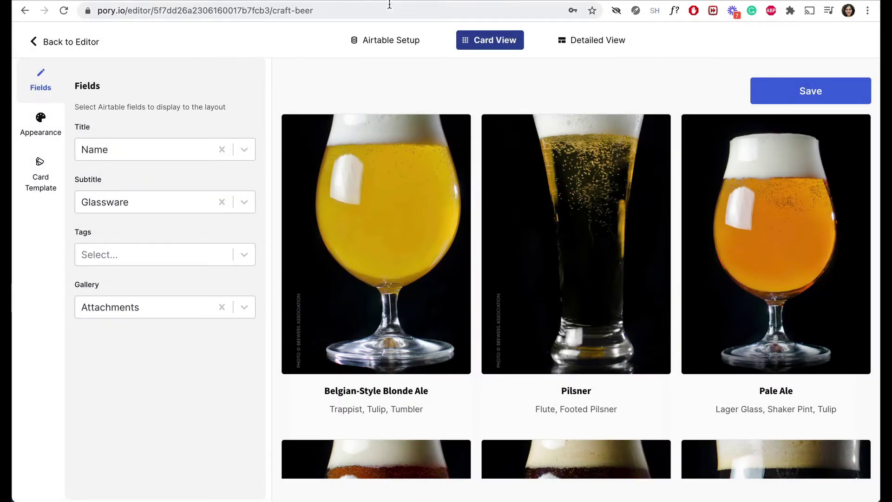
- Set the listing's filter settings to fetch filter options from a table
left_click(380, 46)
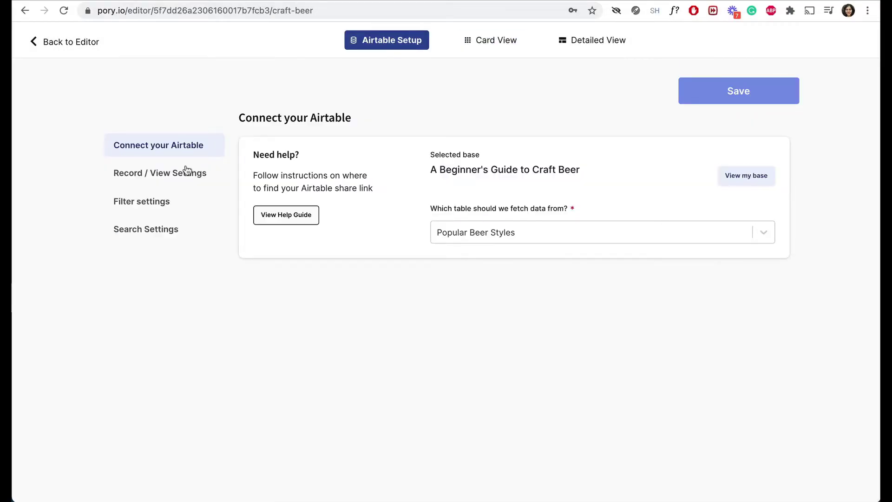
left_click(142, 205)
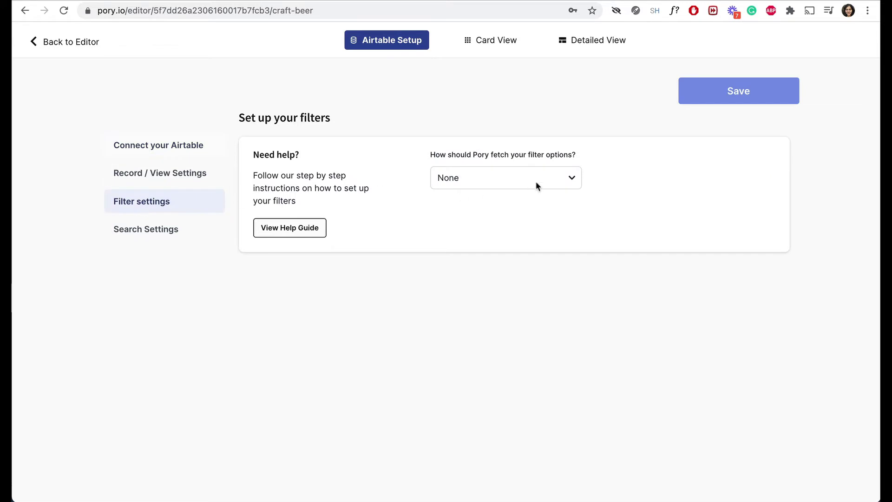
left_click(563, 180)
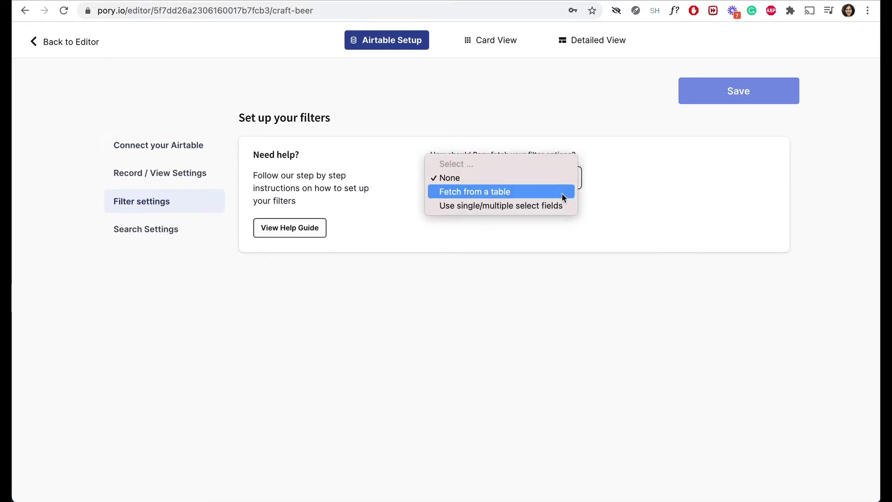
left_click(562, 193)
scroll(578, 247, "down", 1)
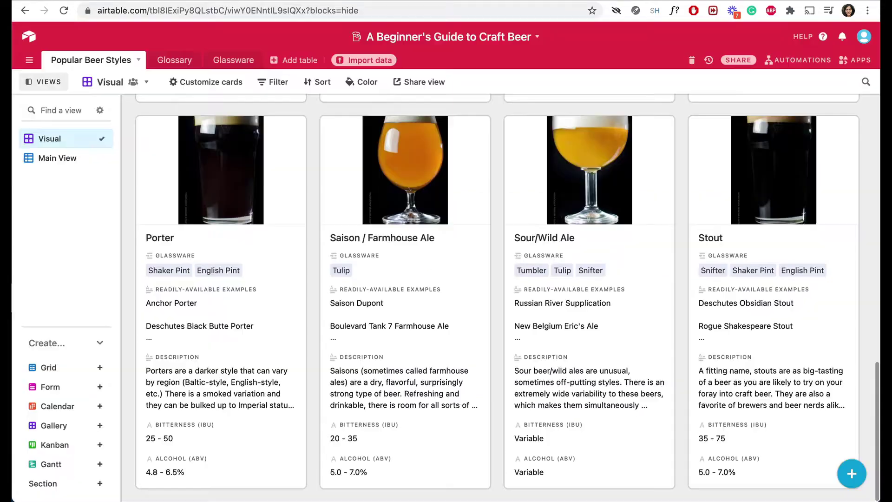
- In the beer-styles grid, confirm Aroma as a multiple-select field and check the Glassware field settings
left_click(70, 159)
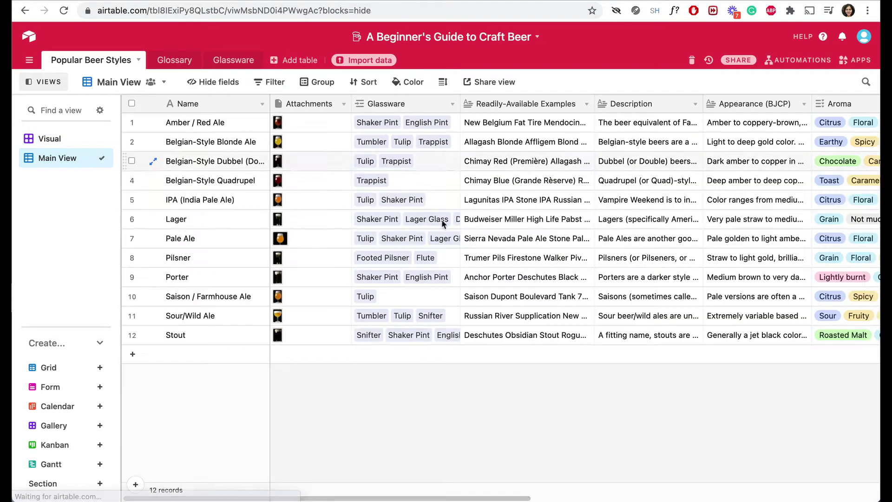
scroll(635, 200, "right", 3)
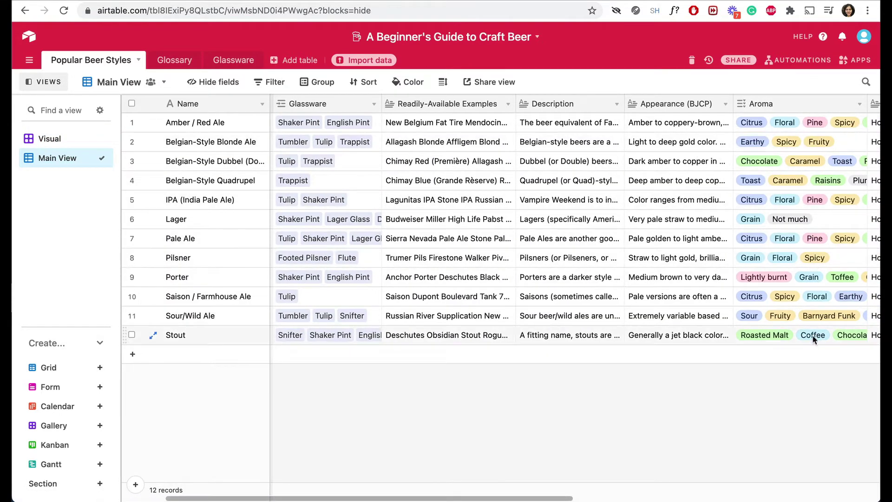
scroll(833, 115, "right", 1)
scroll(833, 116, "right", 2)
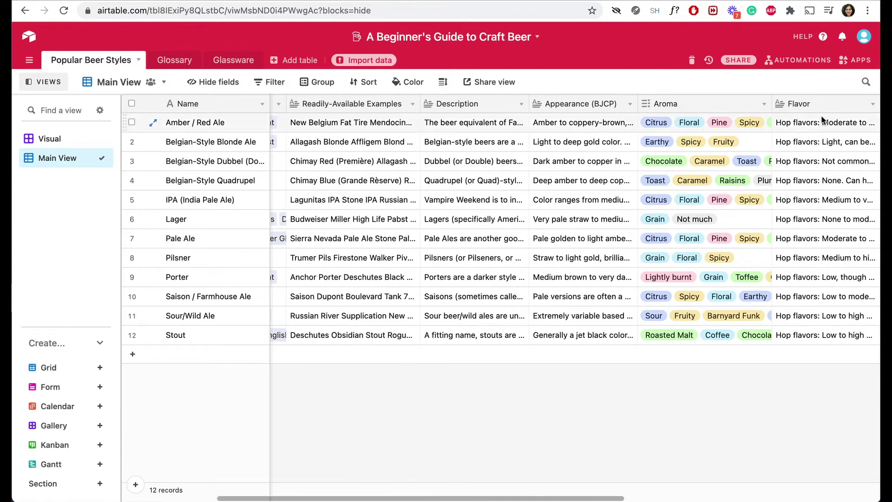
left_click(764, 105)
left_click(753, 122)
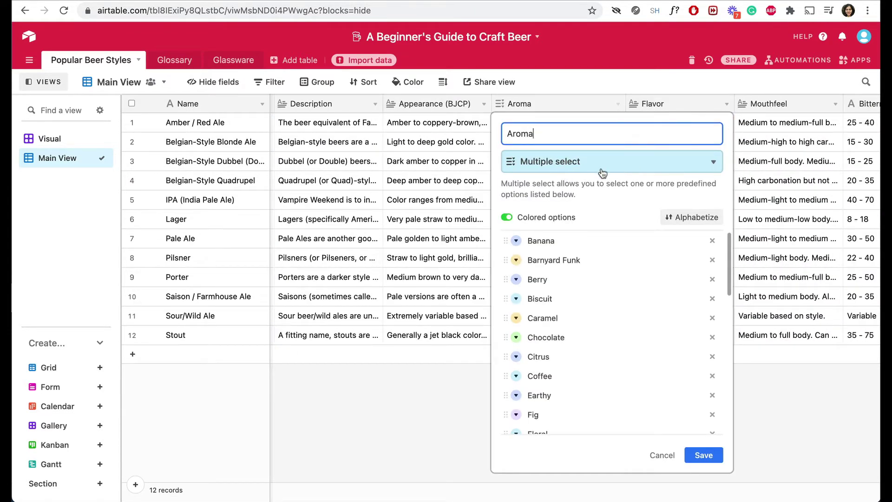
left_click(705, 455)
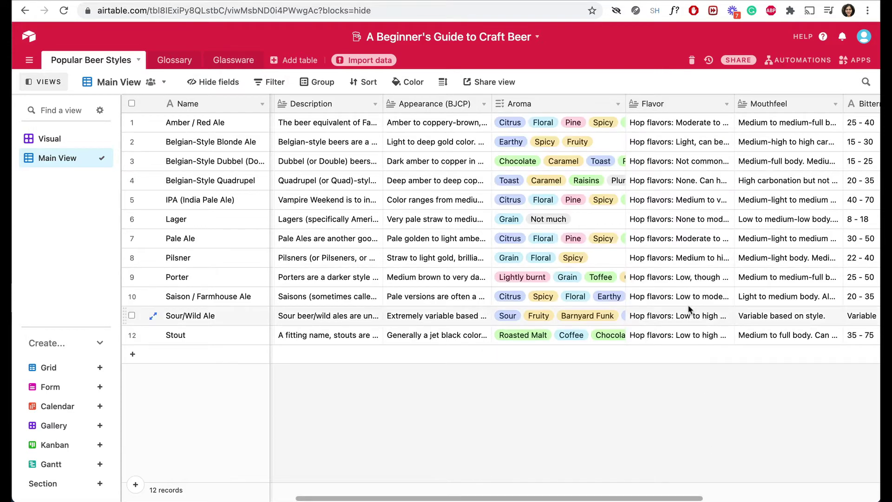
scroll(689, 309, "left", 10)
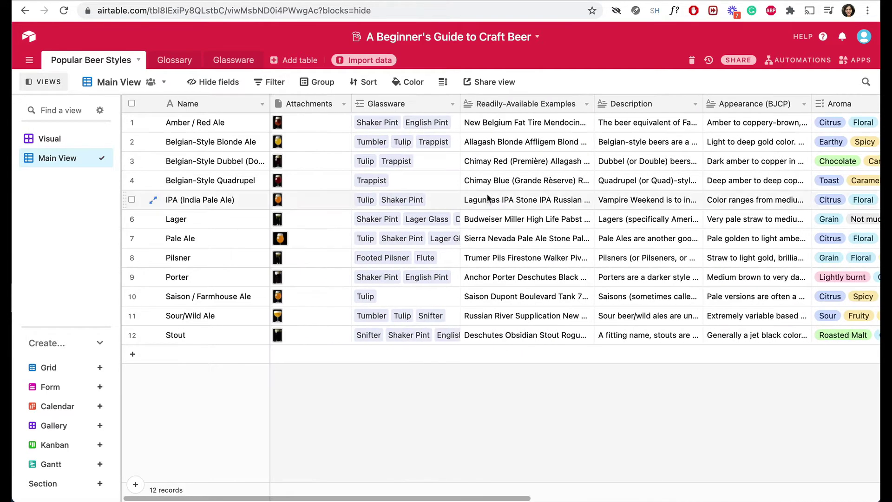
left_click(452, 104)
left_click(432, 125)
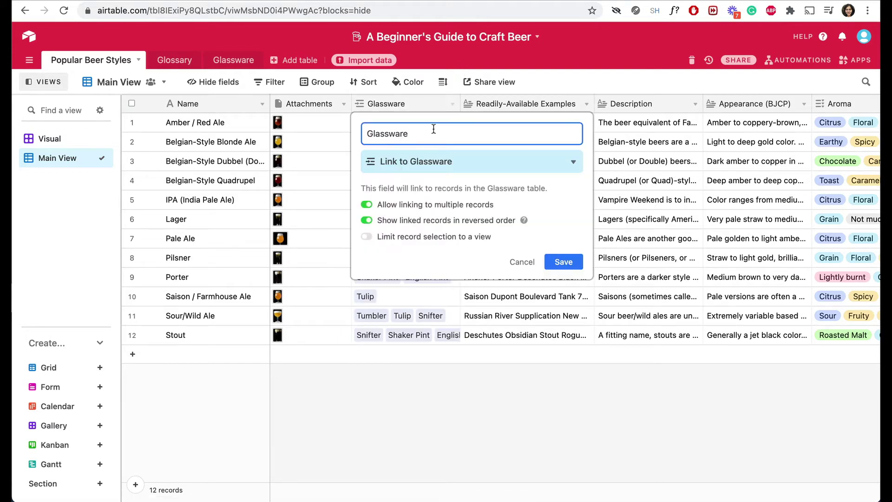
left_click(564, 261)
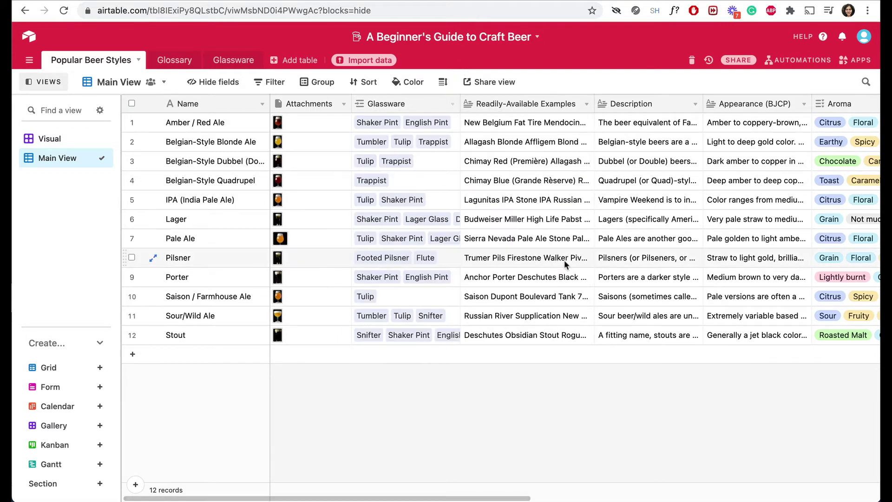
scroll(563, 260, "right", 10)
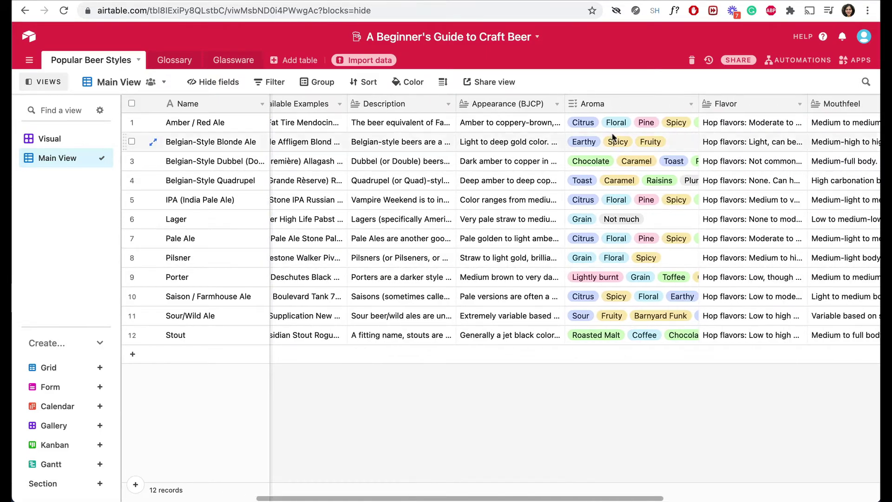
- Back in Pory, choose Popular Beer Styles as the filter table
key("ctrl+Tab")
left_click(539, 315)
left_click(537, 349)
- Take the filters from the Main View and save the filter settings
left_click(494, 382)
left_click(460, 410)
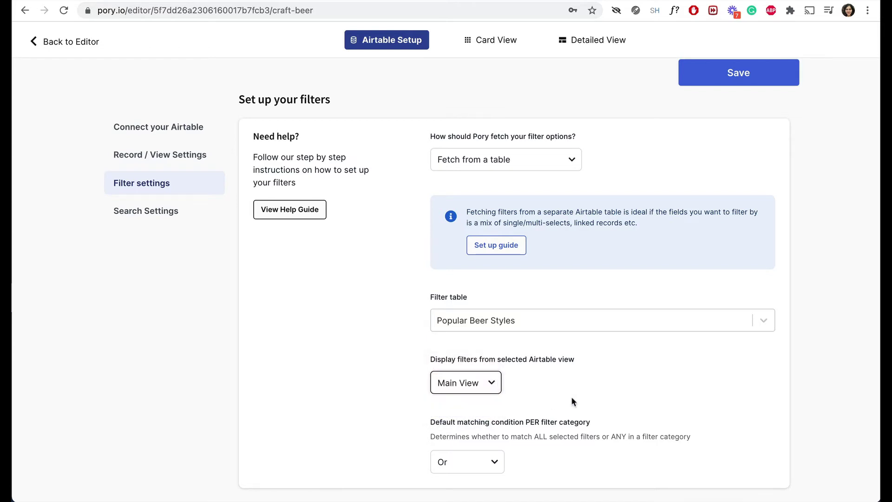
left_click(712, 84)
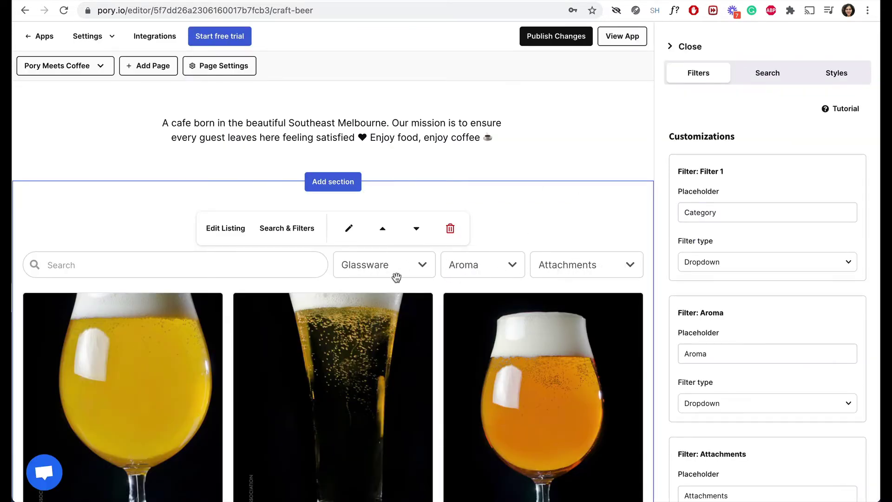
- Inspect the Glassware and Attachments filter options in the preview and turn off the Attachments filter
left_click(423, 266)
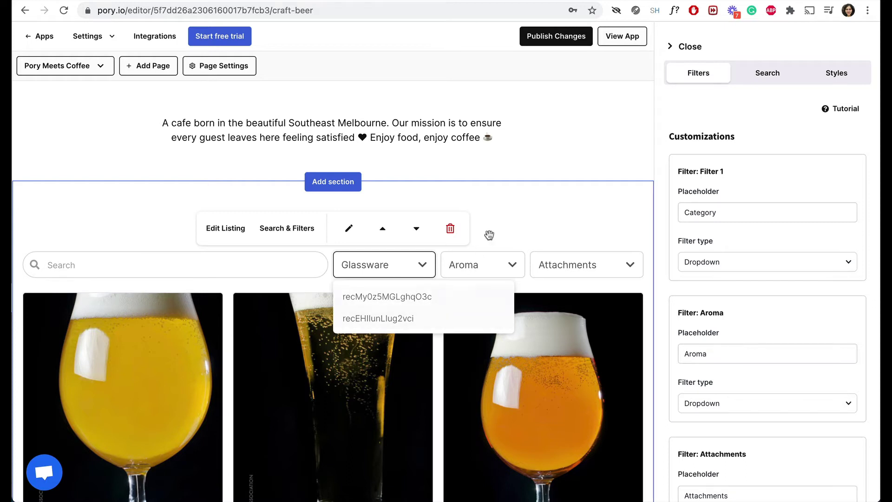
left_click(505, 229)
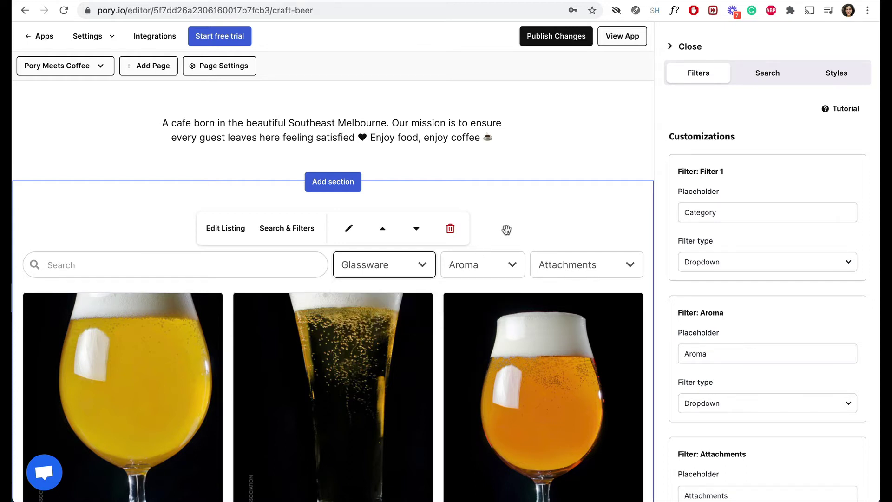
left_click(630, 266)
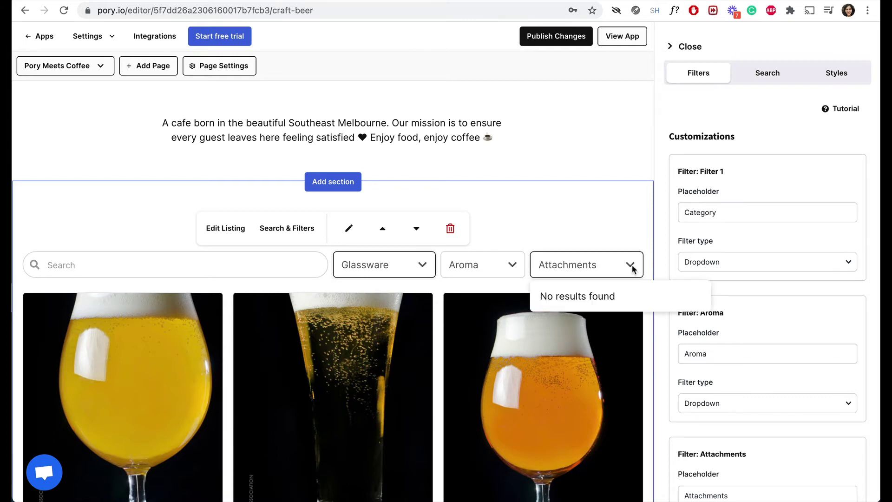
left_click(631, 269)
scroll(737, 341, "down", 3)
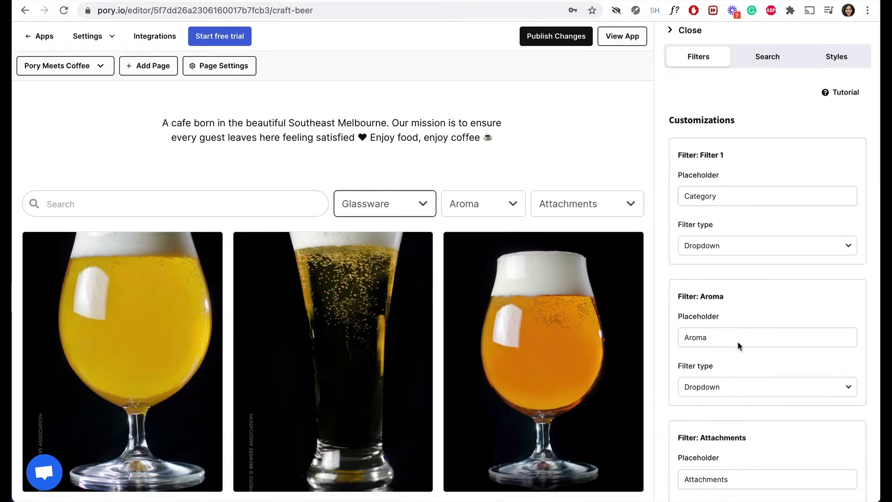
left_click(852, 458)
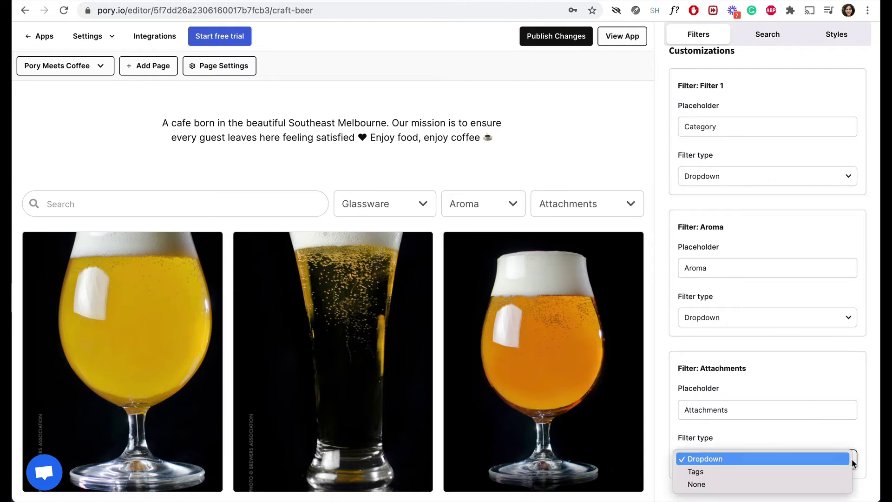
left_click(845, 490)
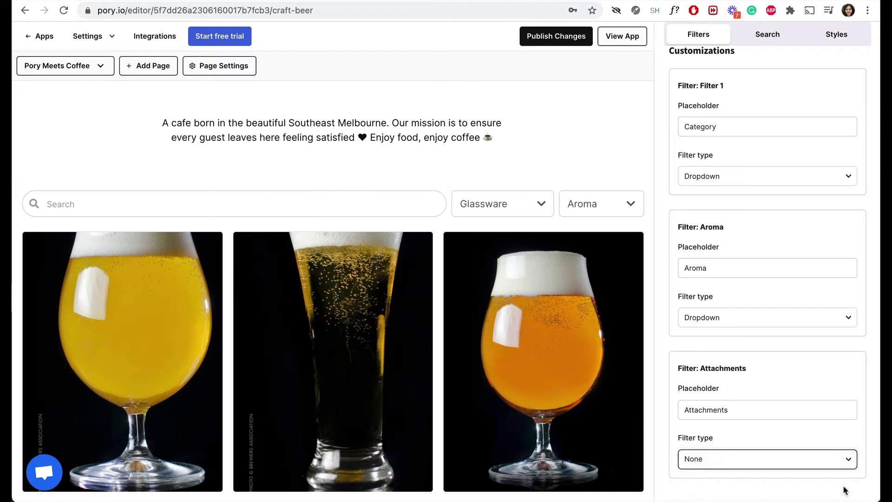
- Set the Aroma filter type to Tags and the Glassware filter type to None
left_click(840, 317)
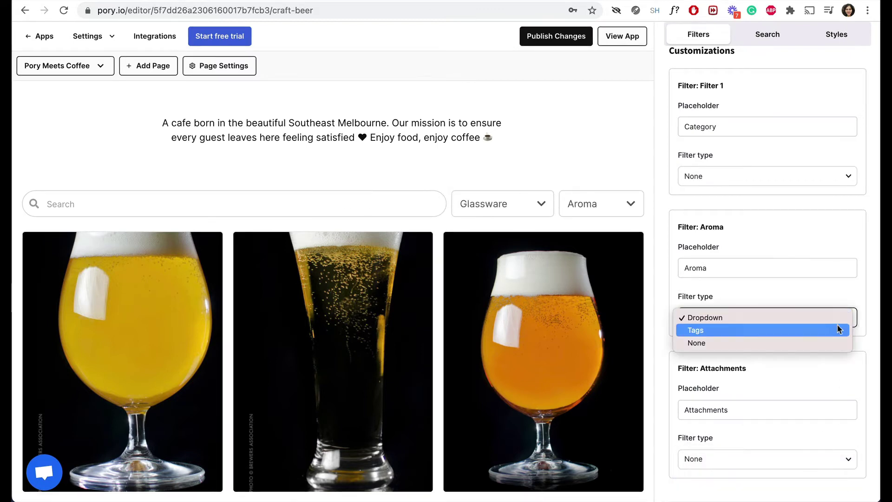
left_click(839, 329)
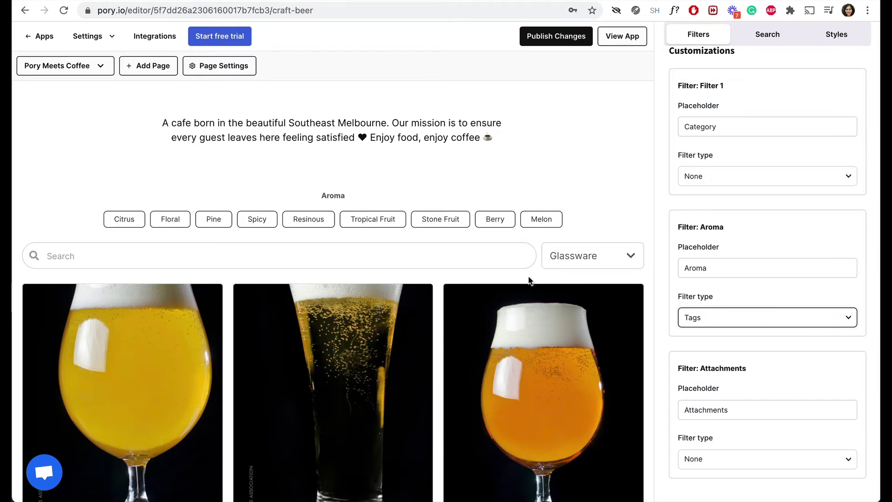
mouse_move(408, 249)
left_click(750, 261)
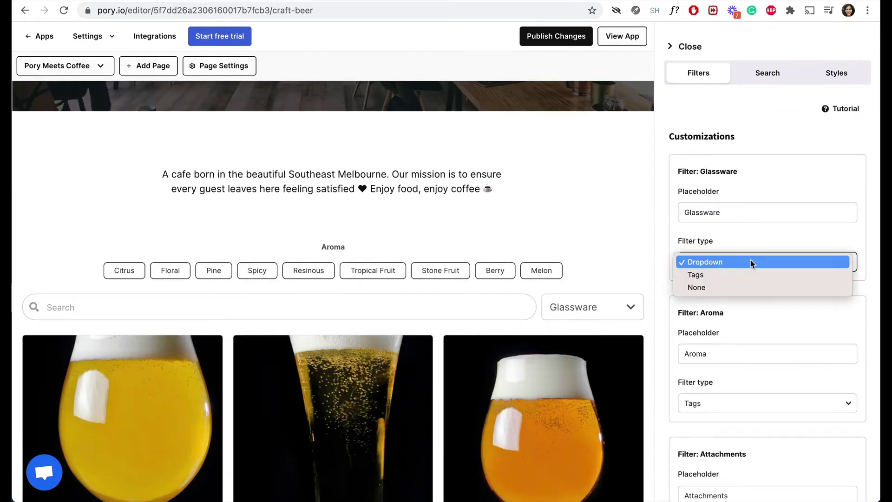
left_click(748, 288)
scroll(688, 225, "down", 2)
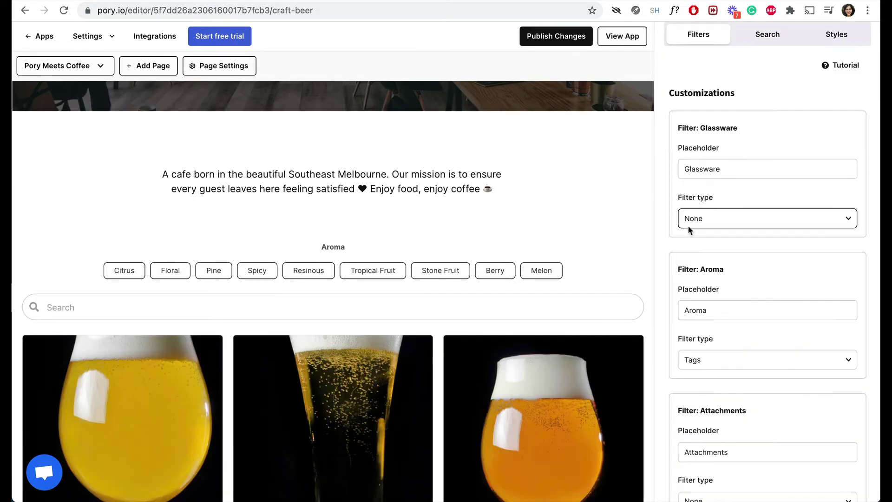
scroll(688, 225, "up", 2)
- Create the craftbeer domain and open the live craftbeer.pory.app site
left_click(622, 36)
type("craft")
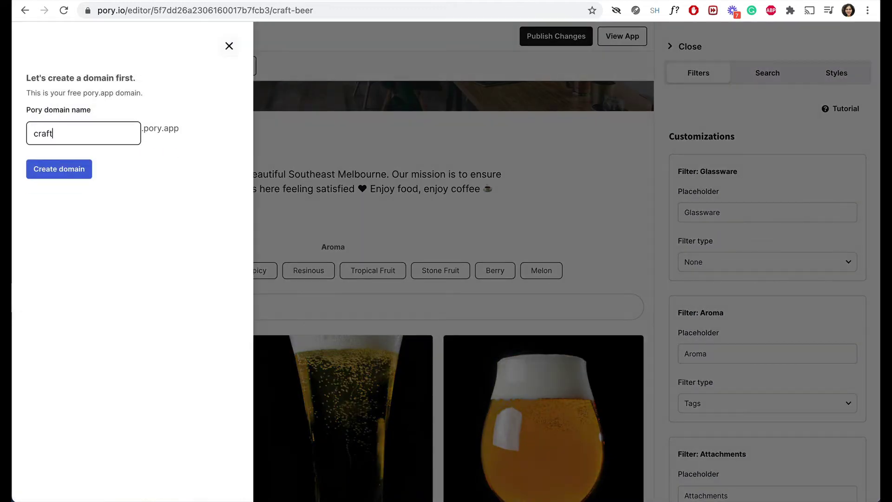
type("beer")
left_click(89, 168)
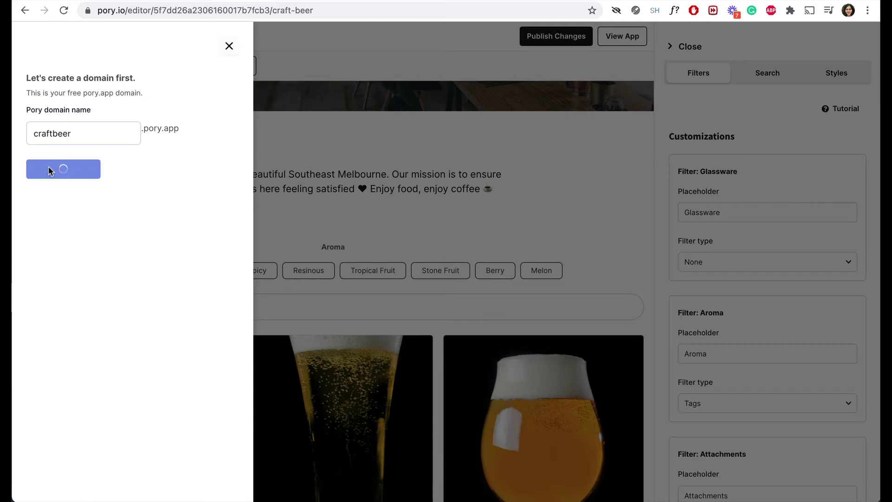
left_click(96, 171)
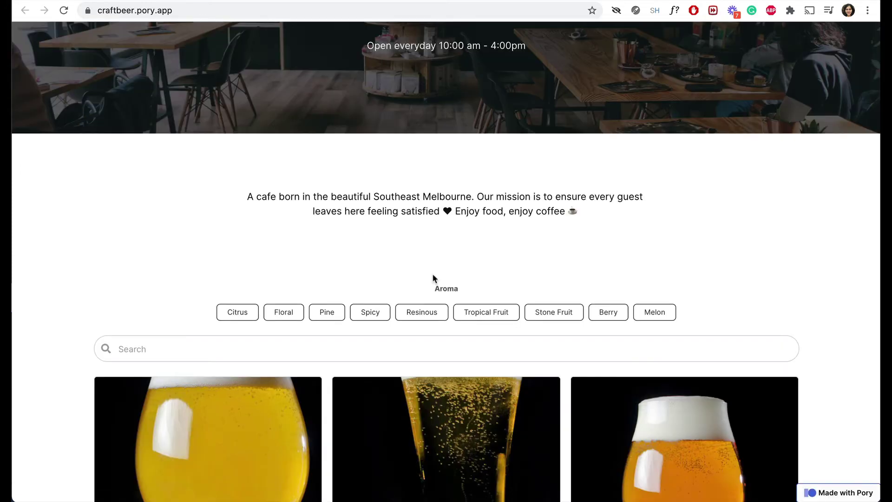
scroll(566, 318, "down", 8)
scroll(565, 318, "up", 4)
- Filter the live listing by the Floral and Pine aroma tags, then remove Floral
left_click(283, 145)
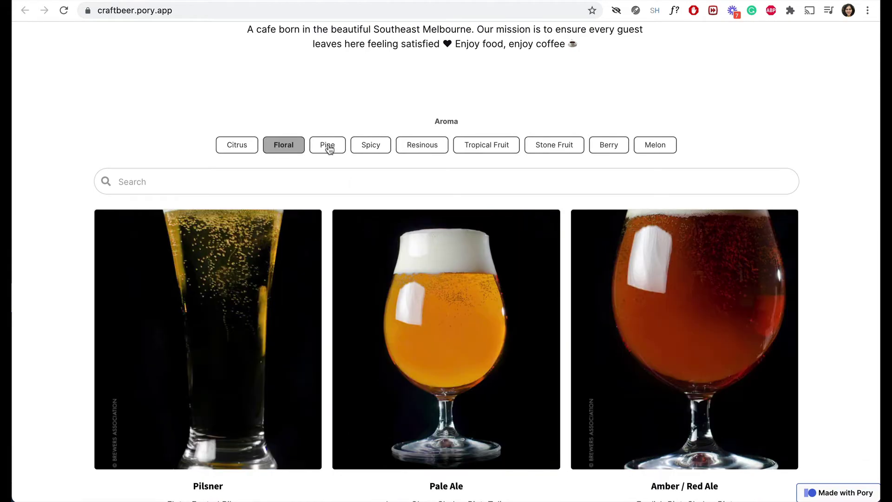
left_click(327, 145)
scroll(370, 224, "down", 9)
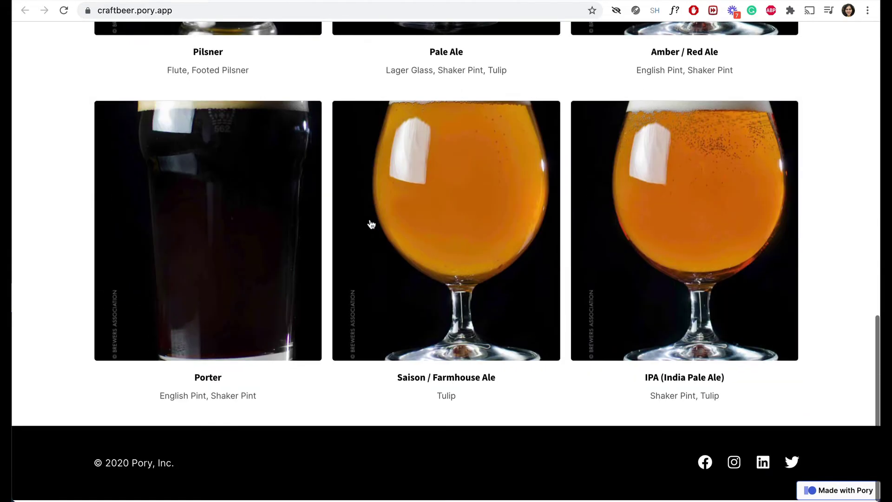
scroll(369, 223, "up", 9)
left_click(283, 143)
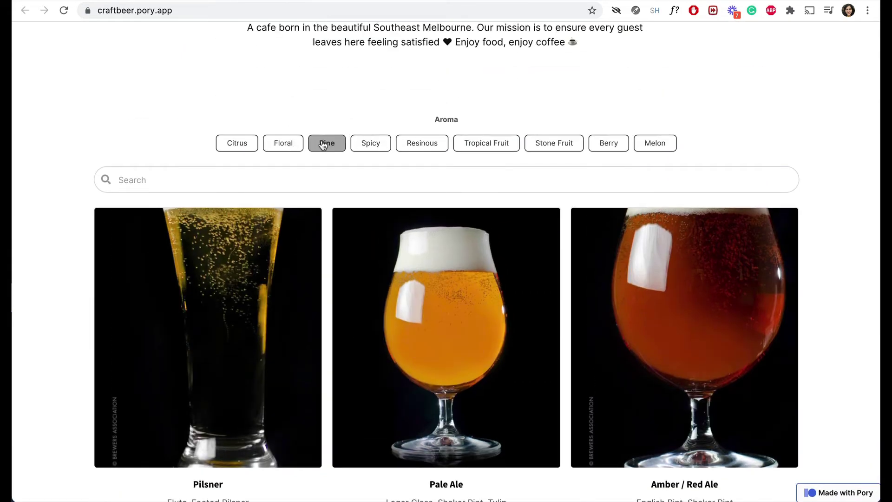
scroll(328, 204, "down", 2)
scroll(327, 205, "up", 1)
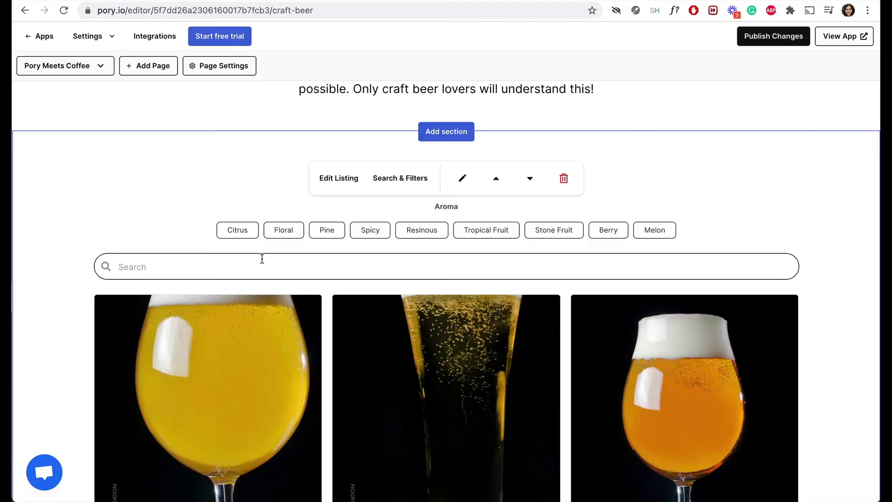
- With 'ale' in the preview search, make Name and Description the searchable fields and save
type("ale")
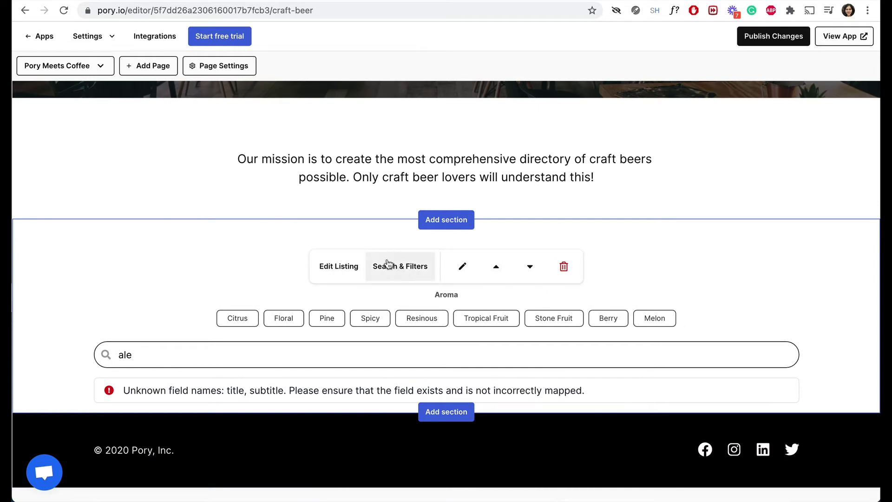
left_click(338, 263)
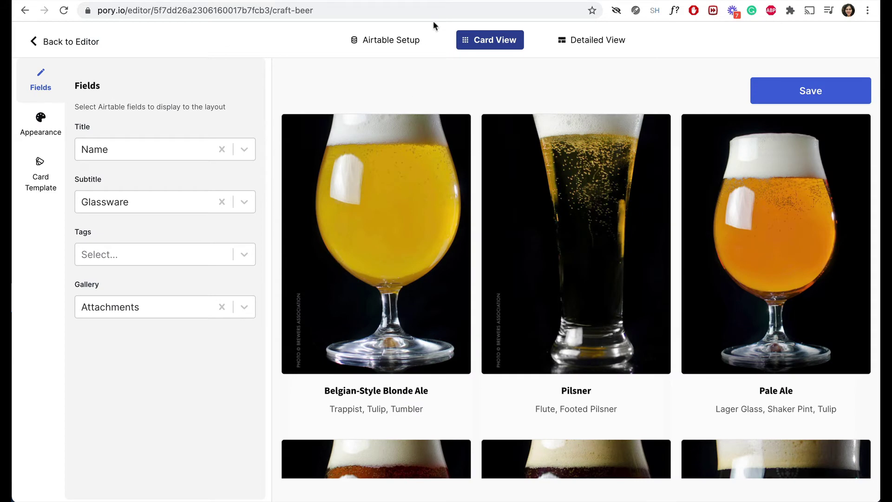
left_click(408, 40)
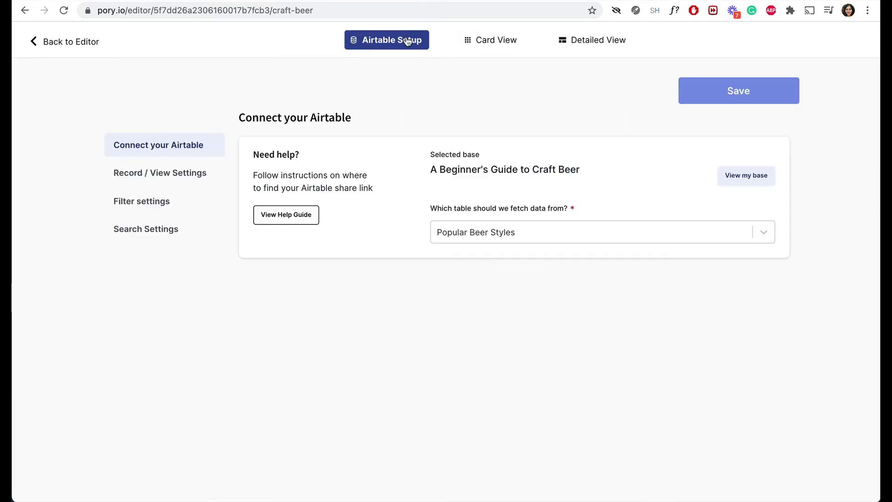
left_click(134, 233)
left_click(572, 190)
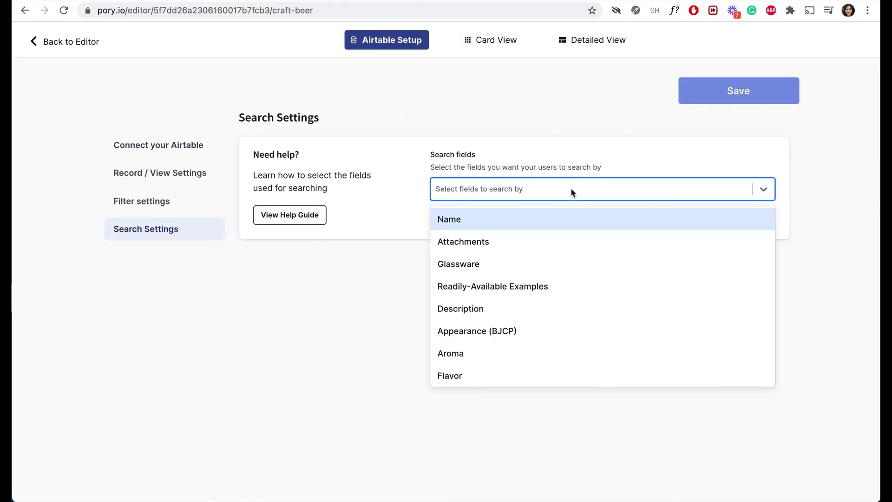
left_click(573, 219)
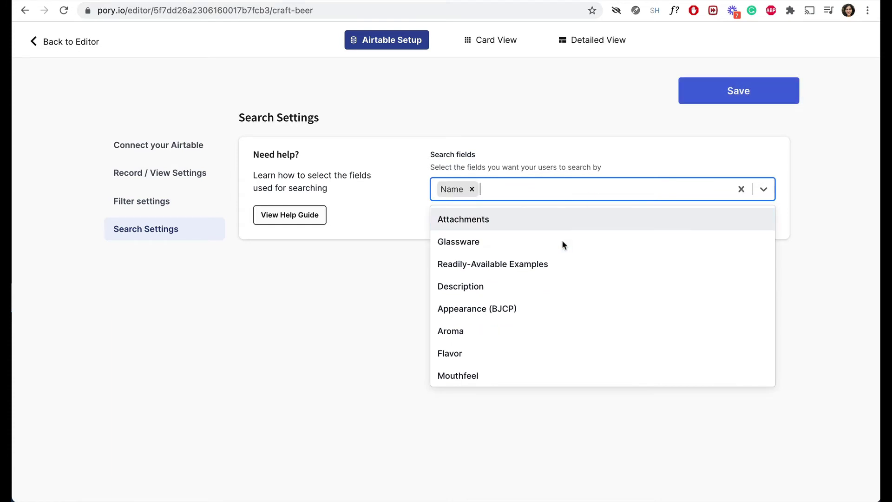
left_click(550, 283)
left_click(597, 147)
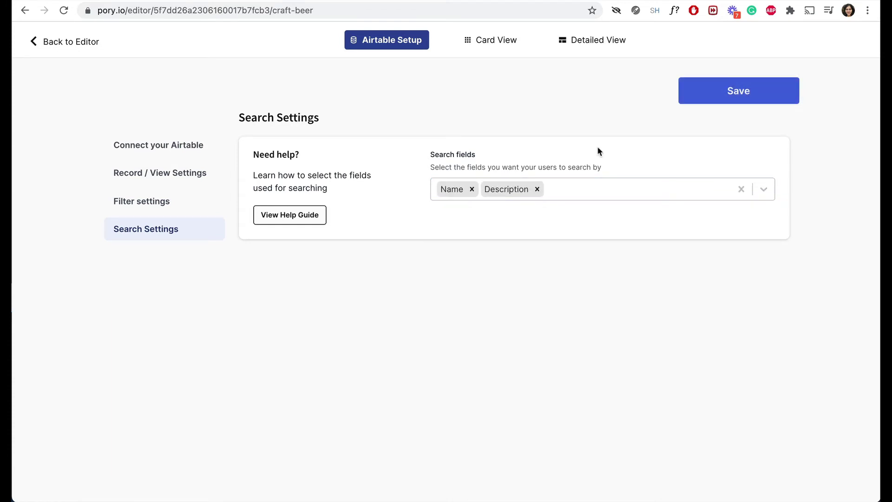
left_click(716, 92)
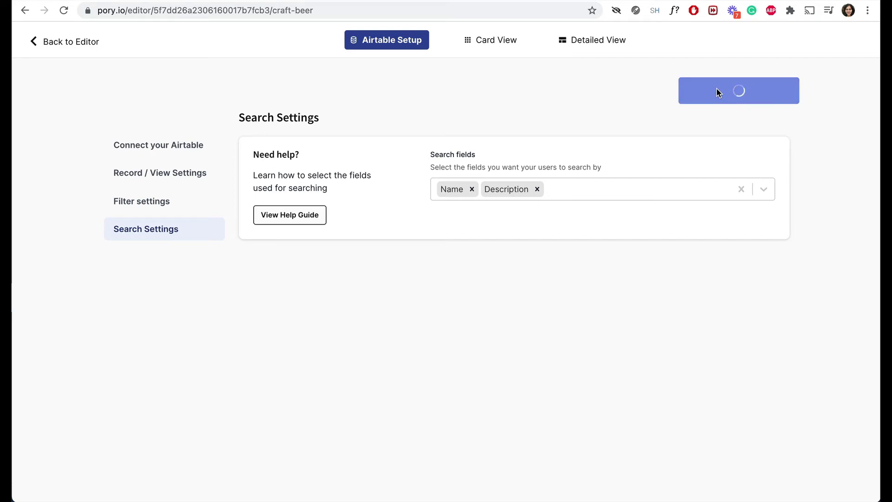
- Return to the main page editor and browse the ale-filtered beer cards
left_click(478, 44)
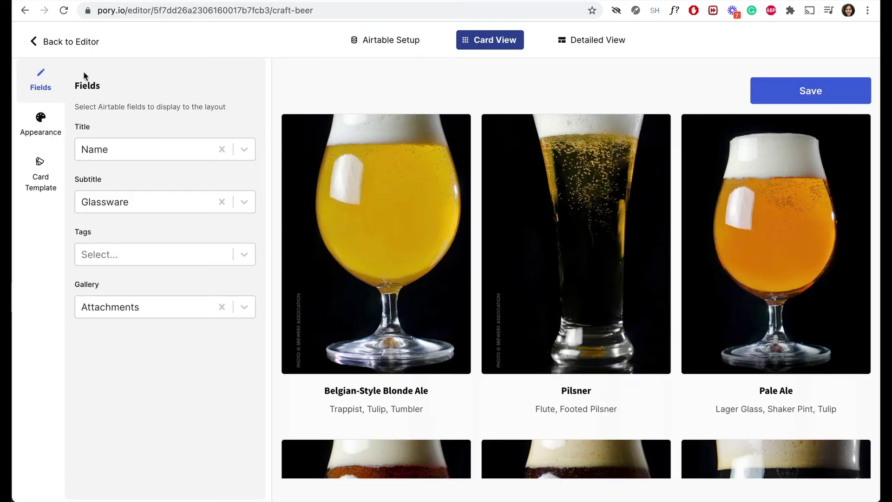
left_click(42, 42)
left_click(145, 358)
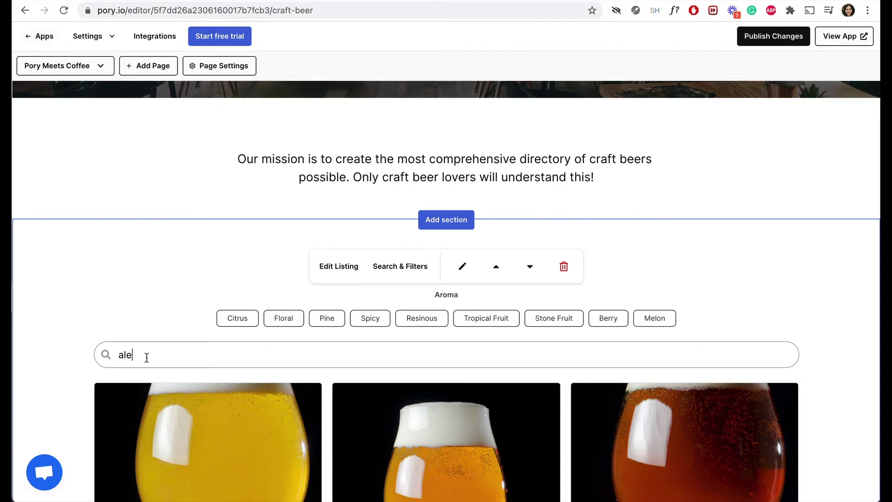
scroll(184, 331, "down", 6)
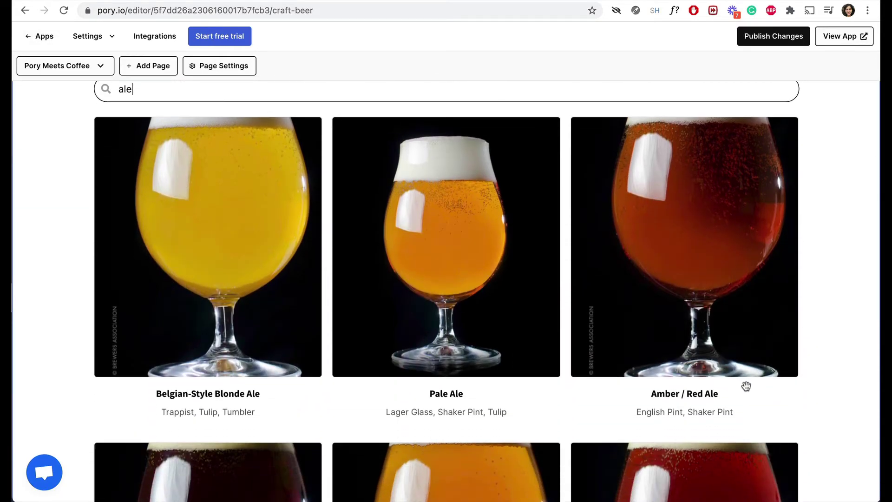
scroll(686, 289, "up", 1)
scroll(686, 289, "down", 15)
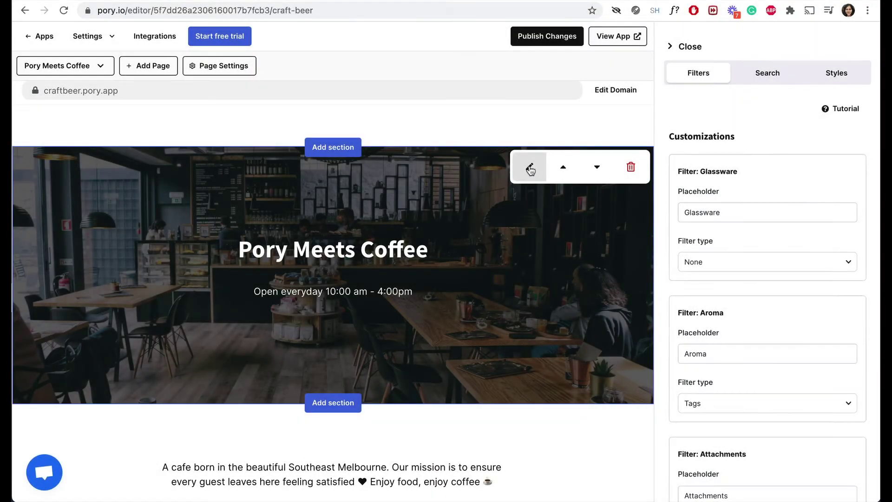
- Change the hero heading to 'Everything about craft beer' and subtitle to 'Learn about different types of craft beers'
left_click(530, 168)
triple_click(697, 154)
type("Everything about craft beer")
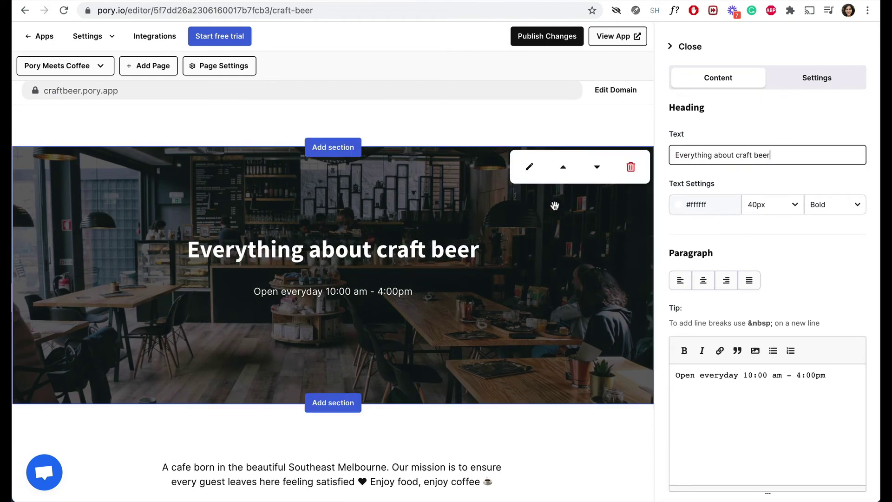
triple_click(750, 375)
key("BackSpace")
type("Learn ar")
key("BackSpace")
type("bout craft beers")
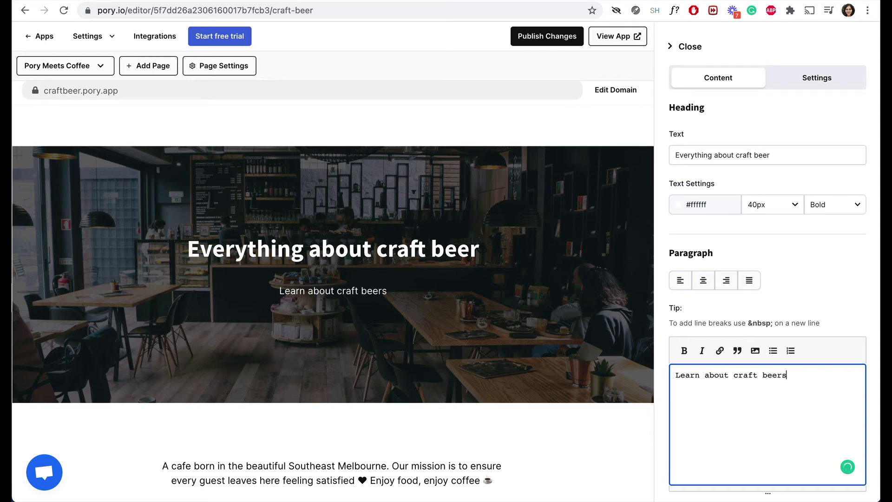
left_click(733, 374)
type("different types of")
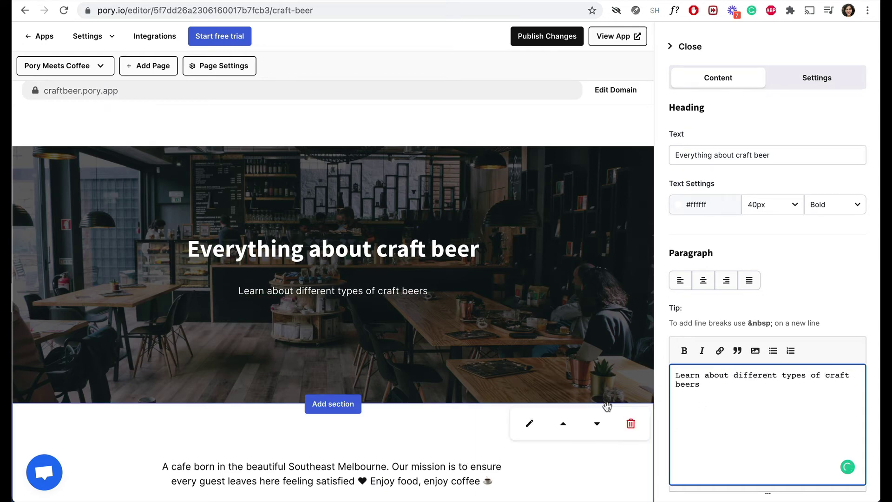
- Replace the cafe text with the 'Our mission is to create...' craft-beer statement at 20px
scroll(407, 381, "down", 4)
left_click(530, 260)
left_click_drag(684, 341, 656, 291)
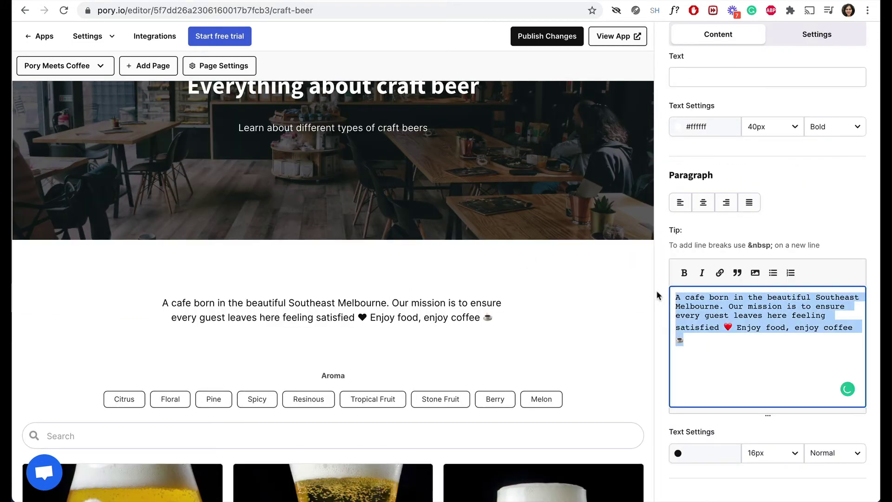
key("BackSpace")
type("Our mission is to make")
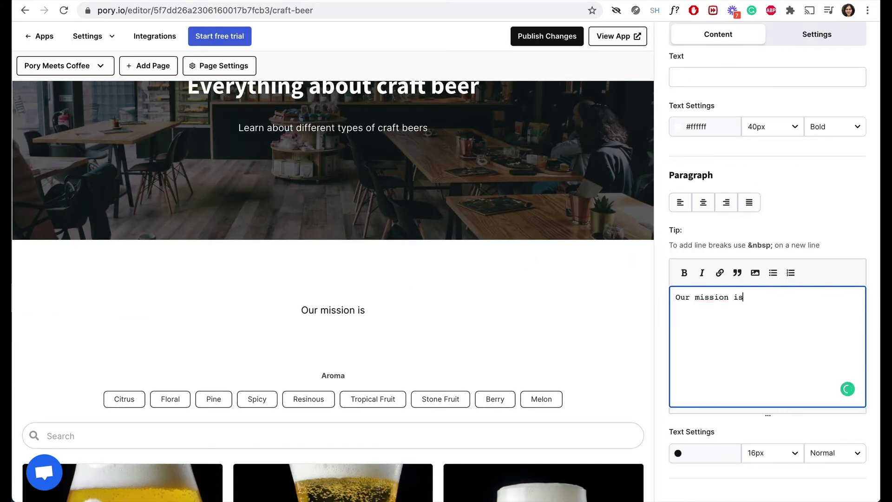
key("BackSpace")
key("BackSpace")
key("BackSpace")
key("BackSpace")
type("create the most comprehensive directory of c")
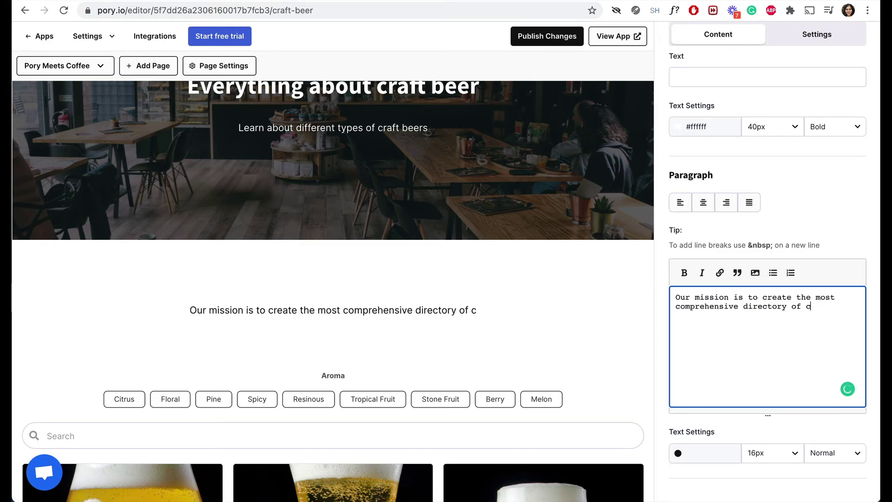
type("raft beers possible. Only craft beer lovers will understand this!")
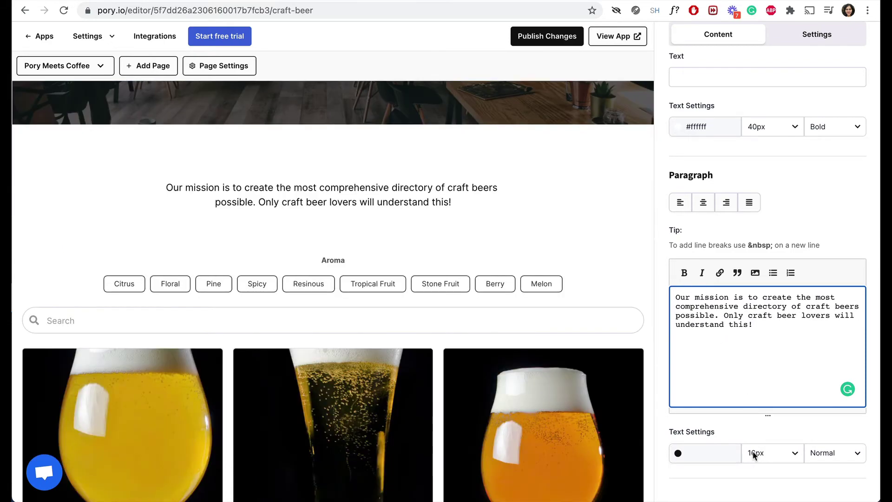
left_click(753, 454)
left_click(793, 463)
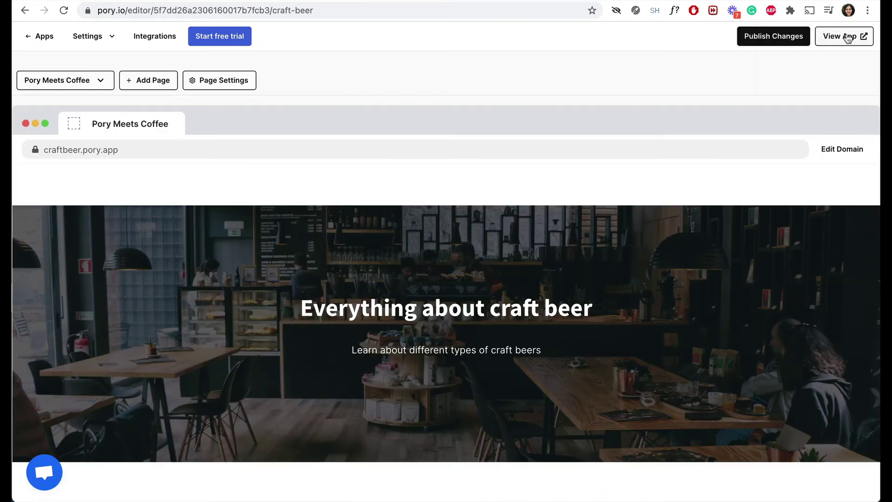
- On the published site, toggle the Citrus aroma filter on and off and remove Berry
left_click(847, 37)
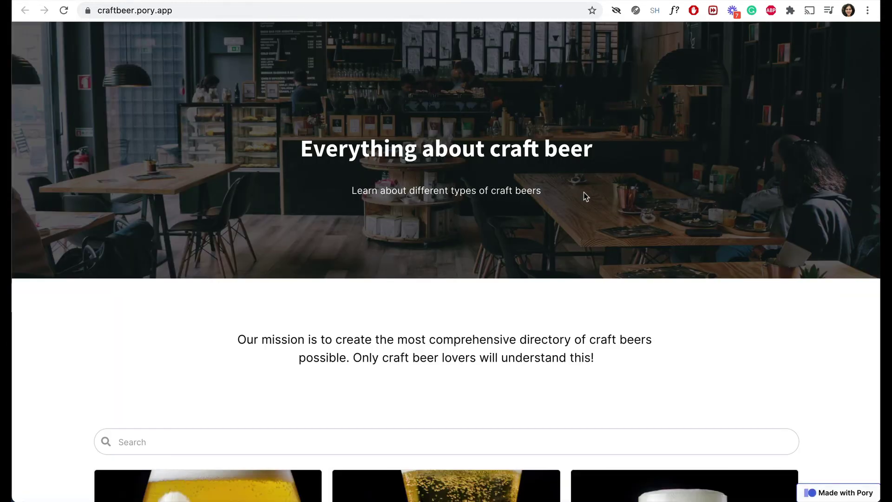
scroll(584, 192, "down", 1)
scroll(583, 193, "down", 1)
scroll(583, 192, "up", 1)
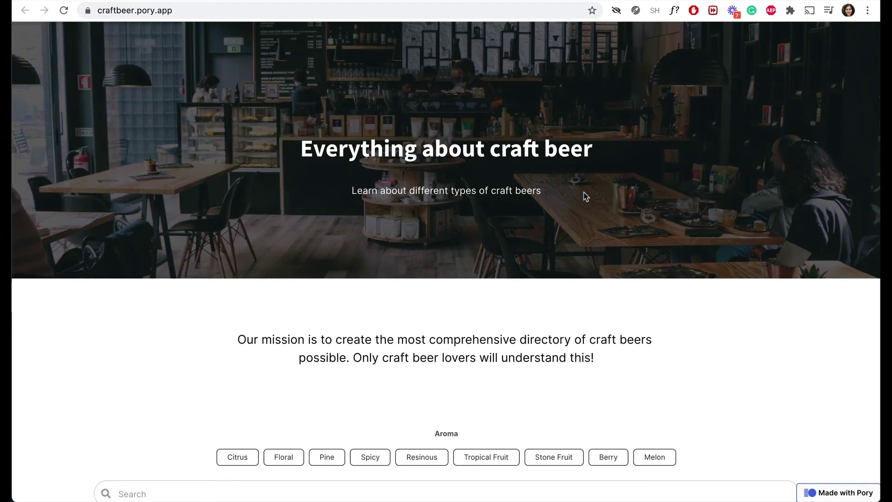
scroll(583, 193, "down", 4)
scroll(584, 195, "down", 4)
left_click(237, 113)
left_click(237, 113)
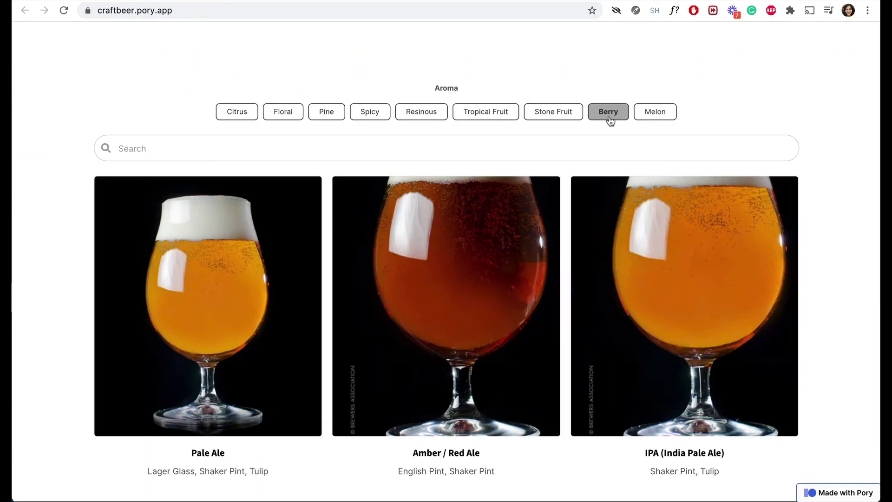
left_click(610, 120)
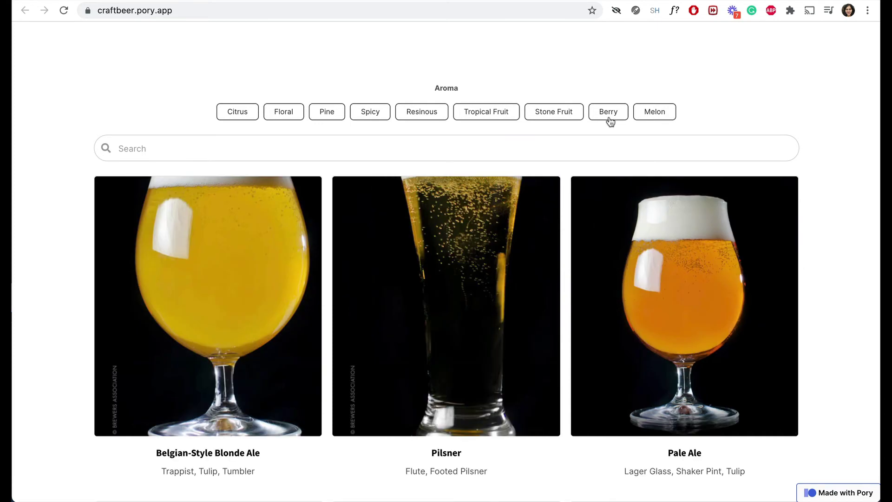
- Test an 'ale' search on the live site and scroll through the results
left_click(180, 156)
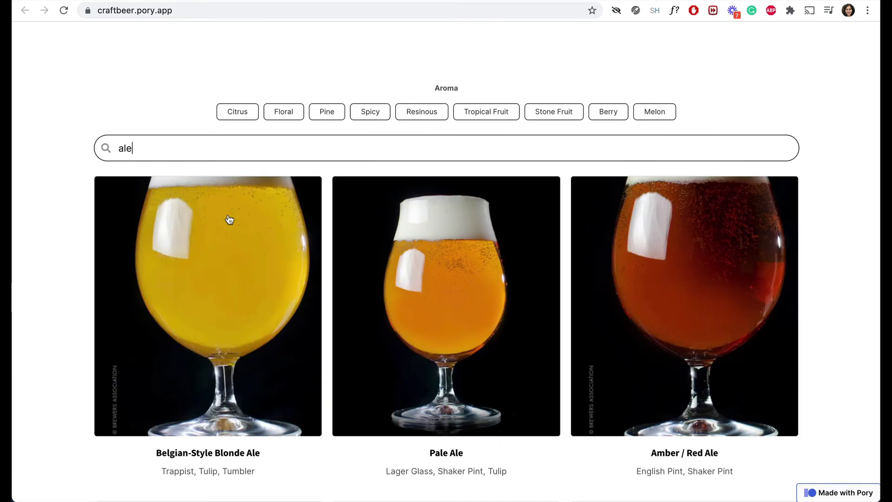
scroll(229, 219, "up", 3)
scroll(229, 220, "down", 15)
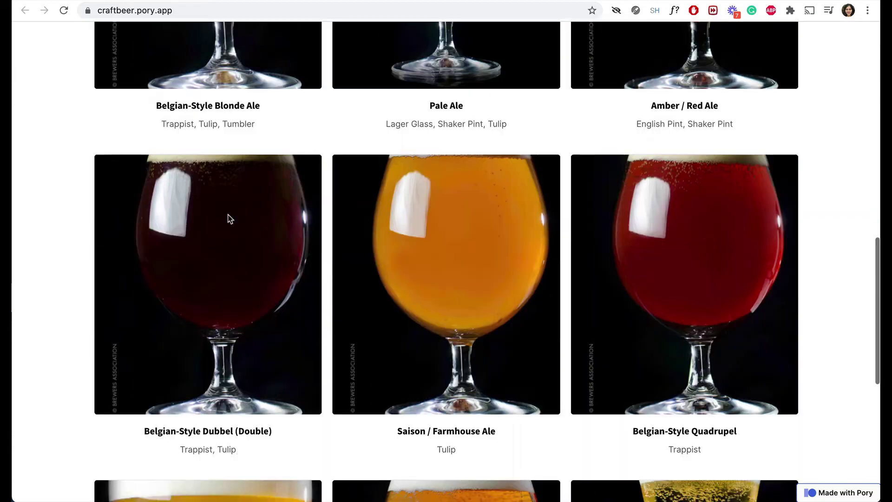
scroll(229, 219, "up", 15)
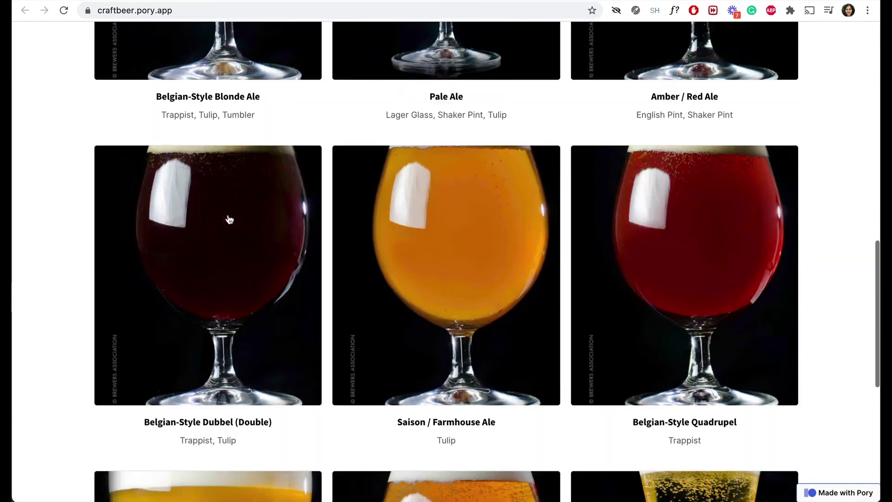
scroll(228, 217, "down", 2)
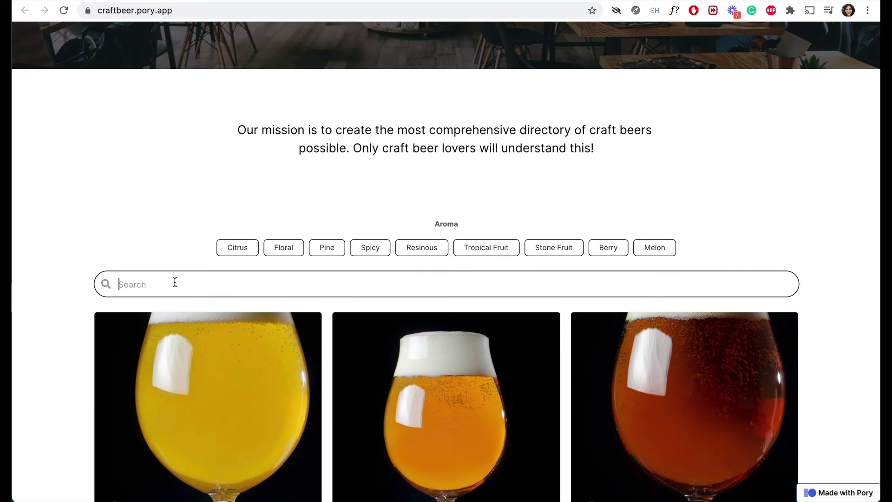
scroll(212, 170, "up", 1)
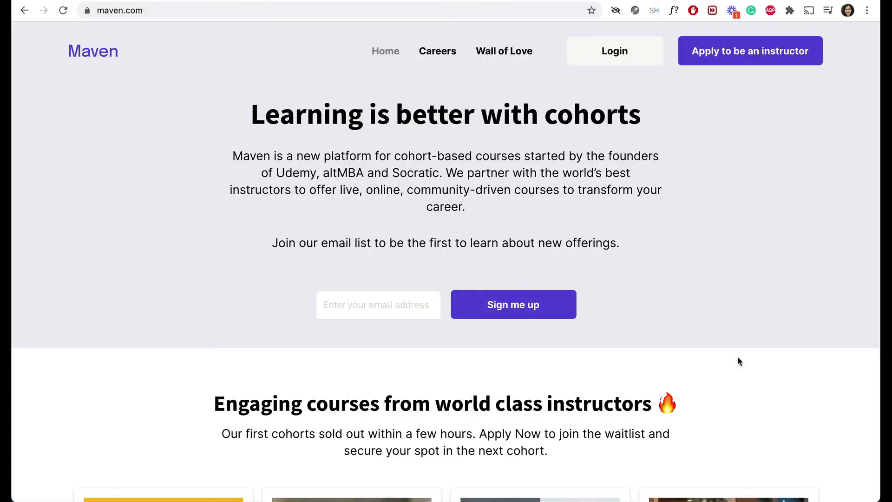
- Scroll maven.com's course listings and open 'Advanced UX Design for the Real World'
scroll(738, 361, "down", 6)
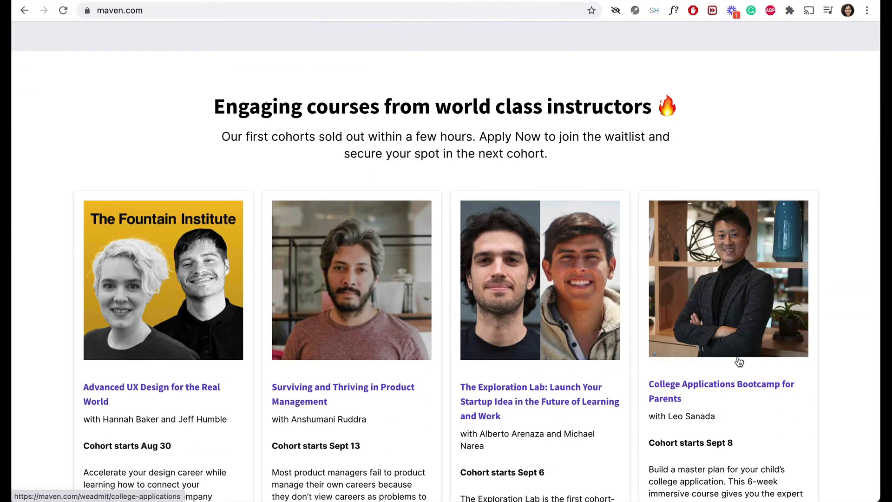
scroll(739, 361, "down", 3)
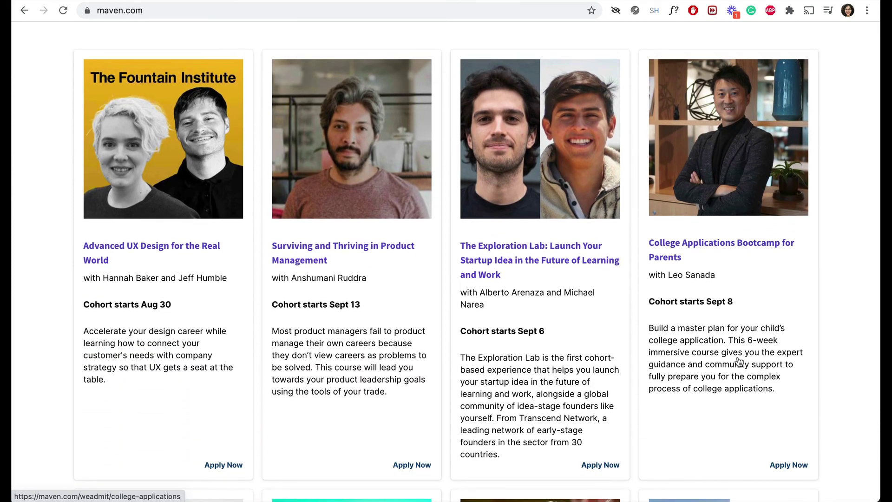
left_click(201, 251)
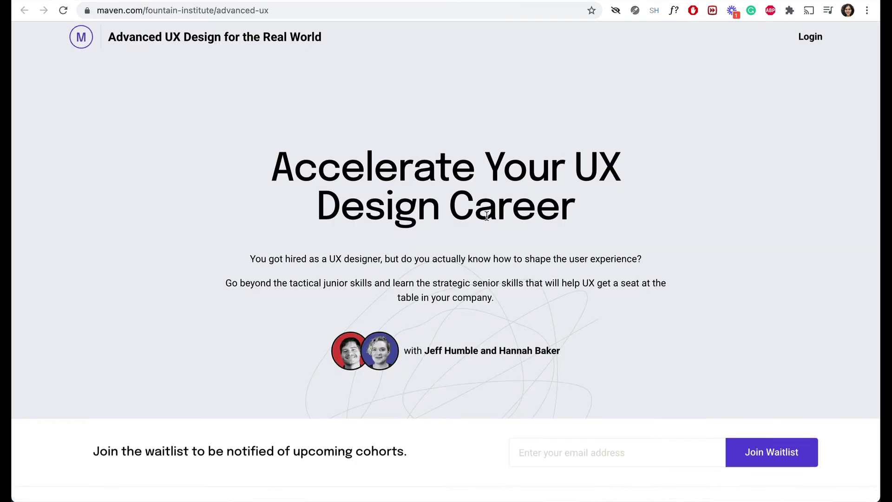